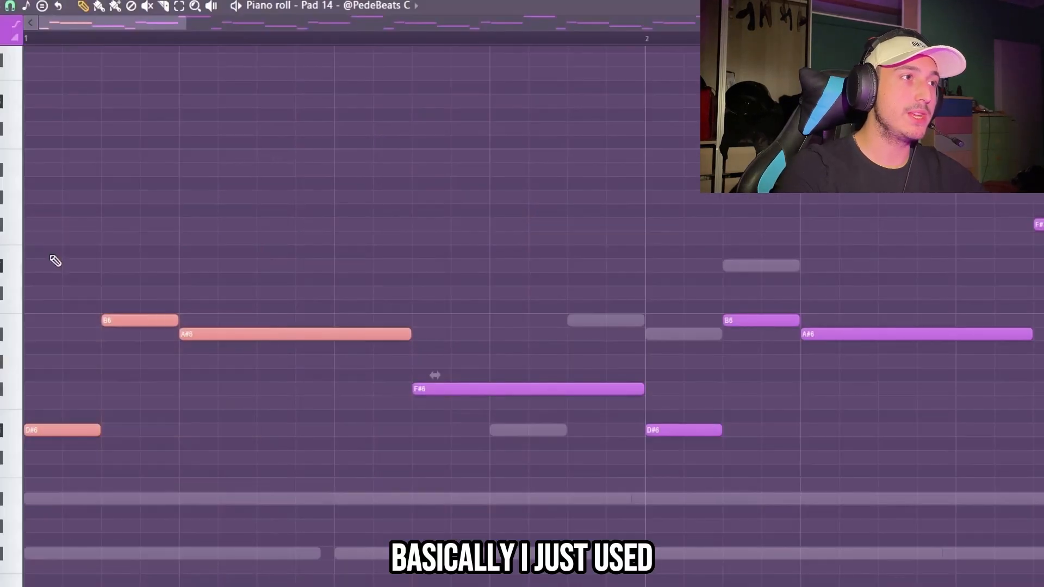
Examine the opening notes of the Pad 14 melody in the piano roll
drag(190, 354, 114, 249)
scroll(305, 471, down, 1)
drag(352, 406, 322, 358)
scroll(639, 424, up, 2)
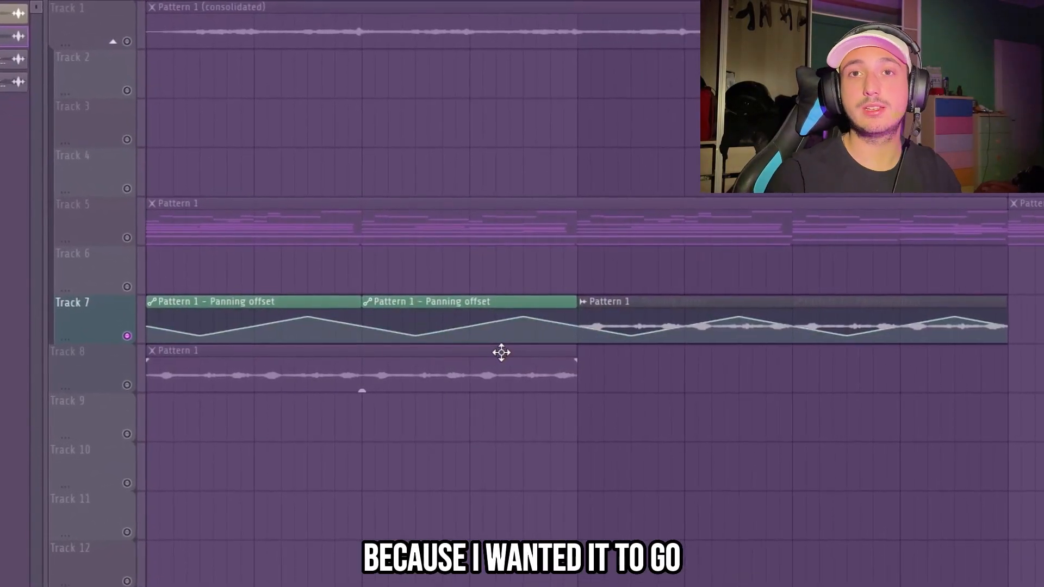
Create a panning automation for the Pattern 1 audio clip on Track 8
click(149, 365)
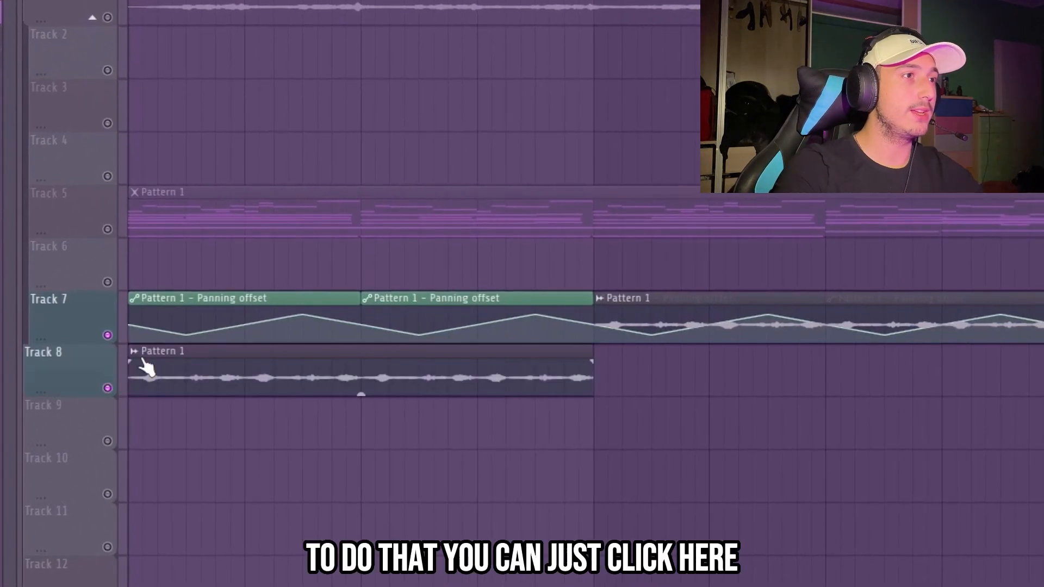
right_click(134, 359)
mouse_move(351, 526)
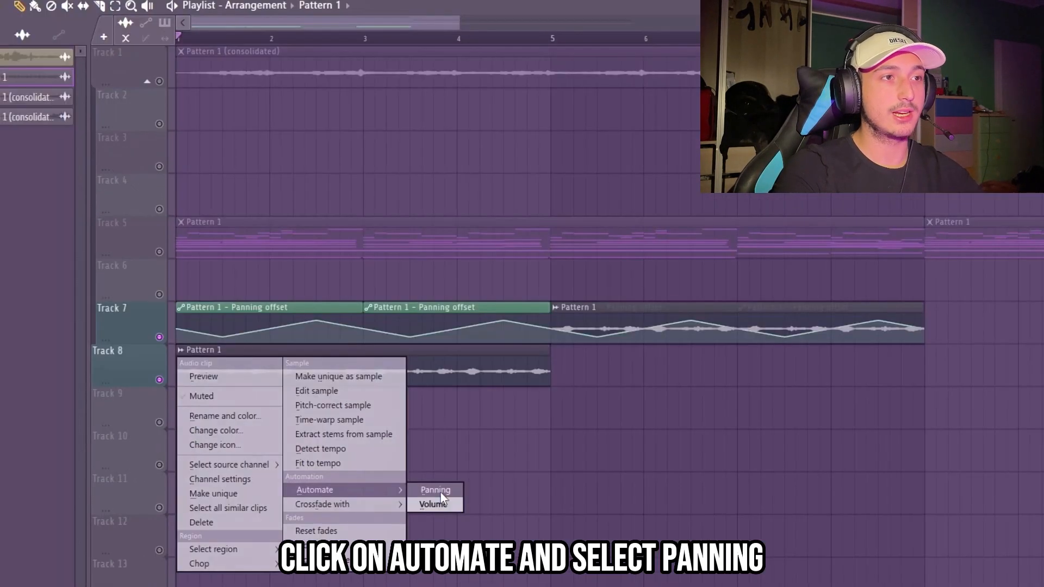
click(503, 437)
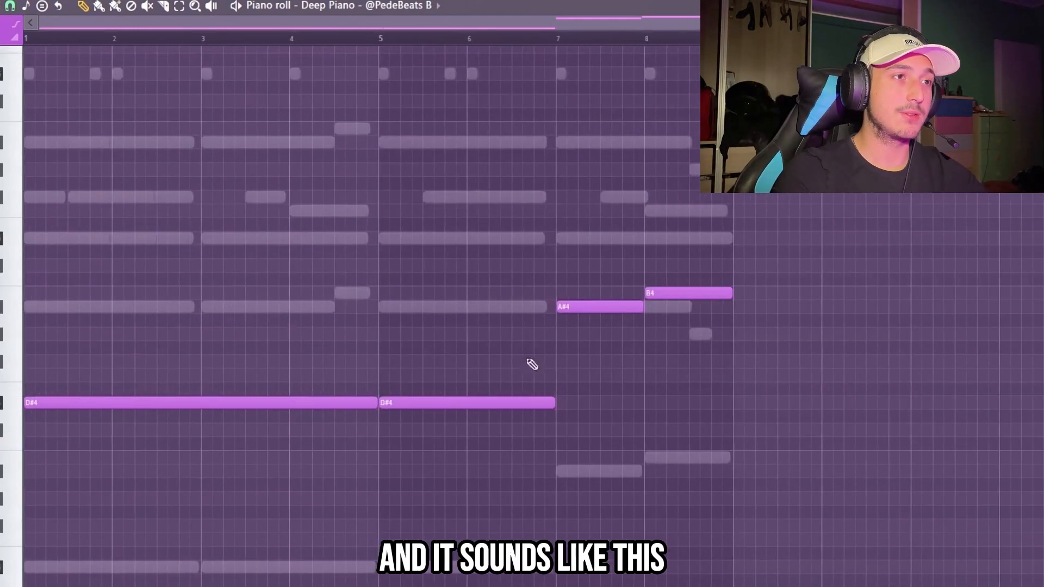
Play the Deep Piano part and inspect the Fruity Stereo Shaper on the BUS MELODIES mixer track
key(space)
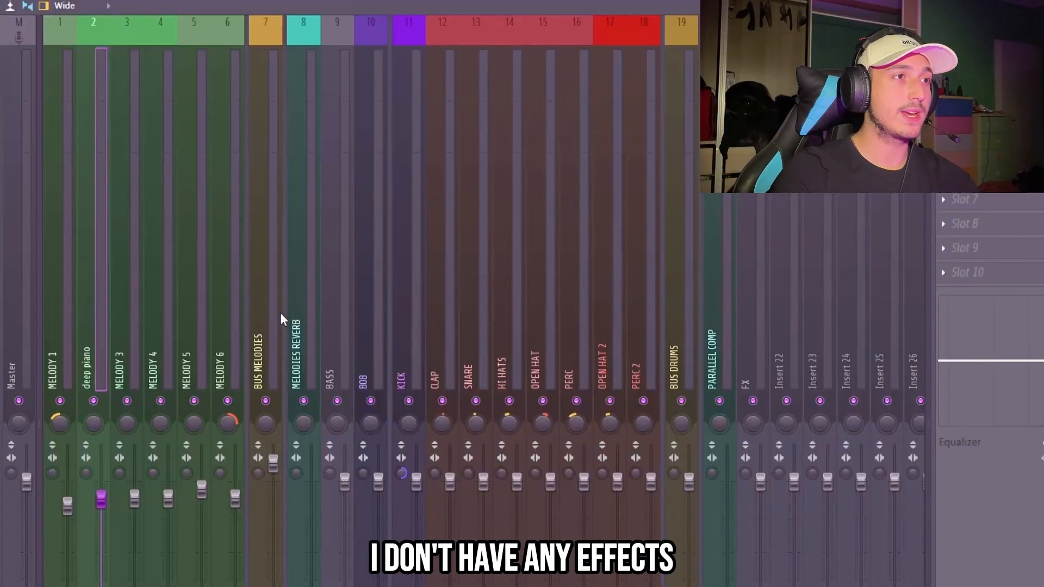
click(279, 312)
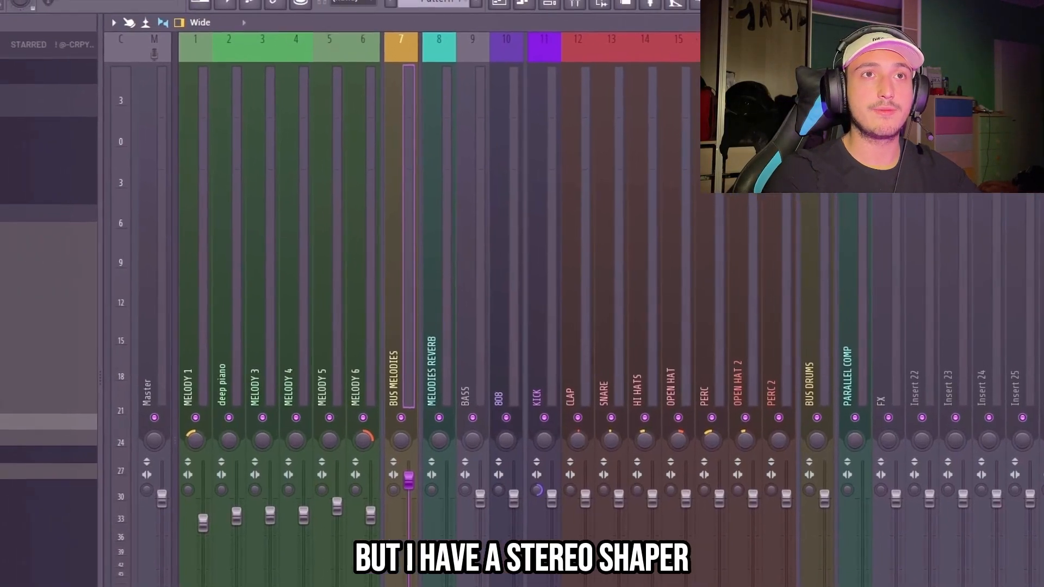
click(985, 150)
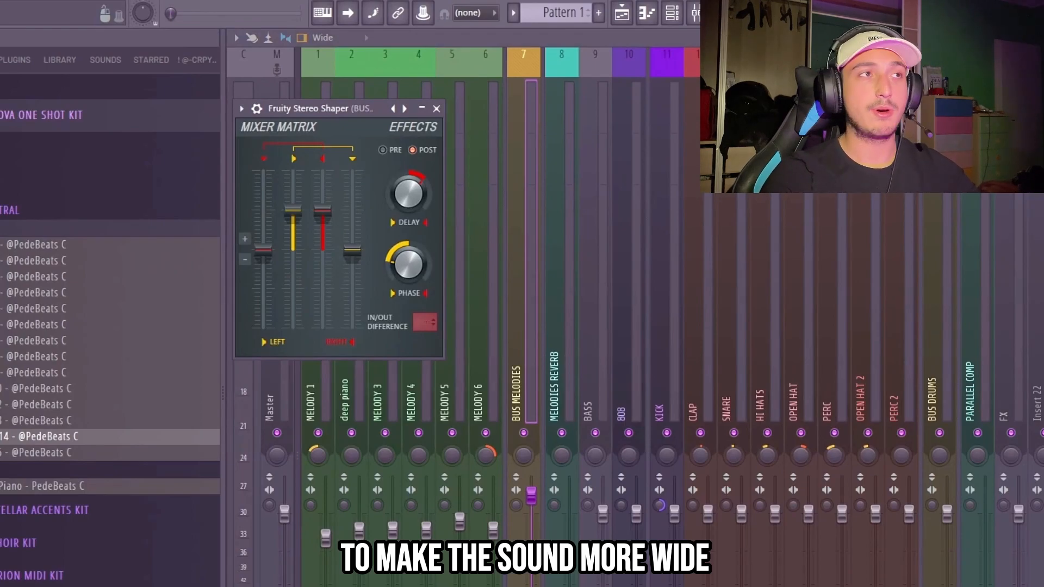
right_click(404, 109)
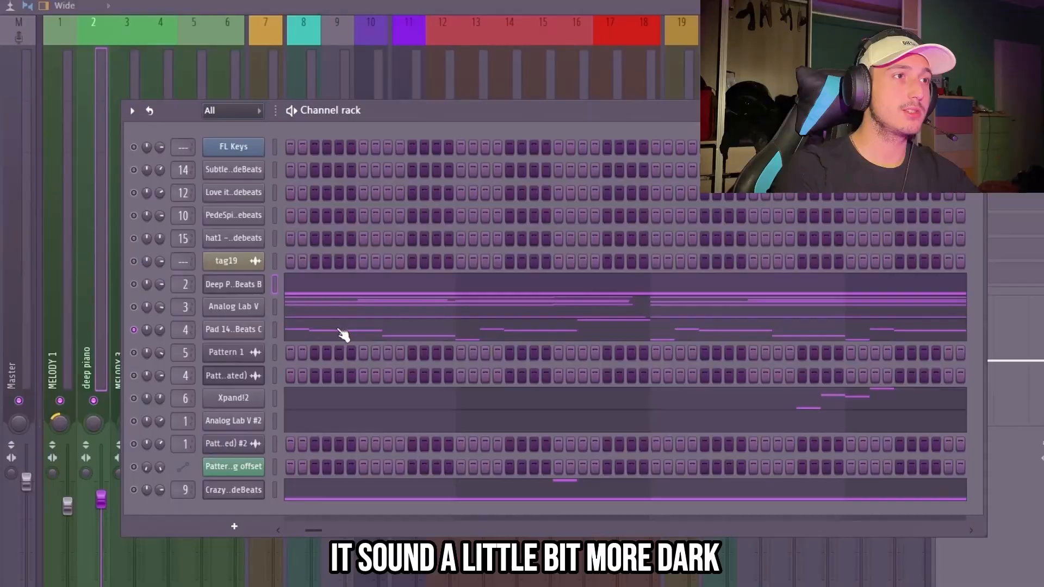
Inspect the Pad 14 channel's notes and the Fruity Stereo Shaper on the MELODY 4 mixer track
click(342, 332)
scroll(245, 334, up, 5)
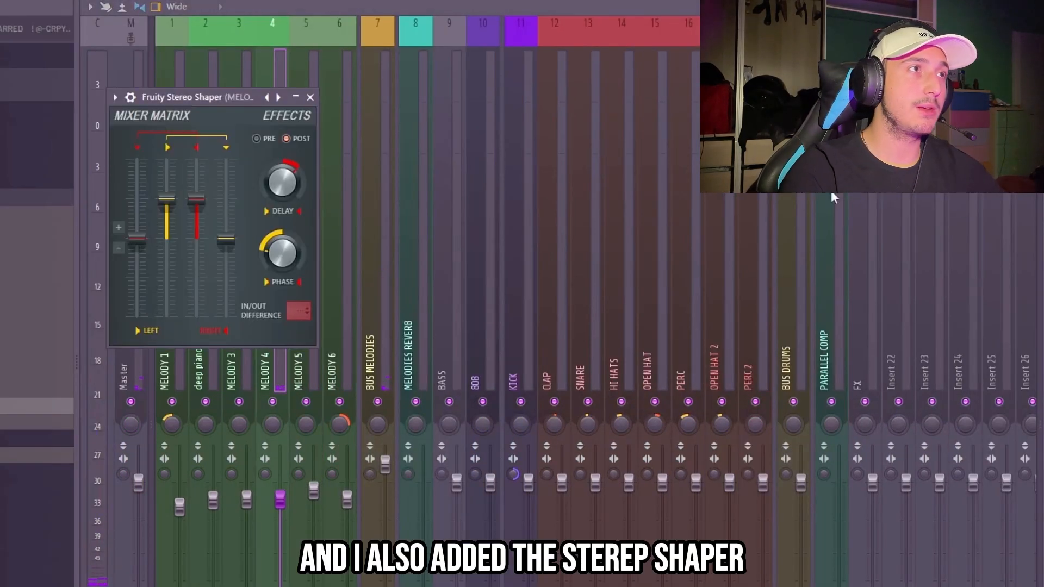
right_click(270, 98)
click(323, 248)
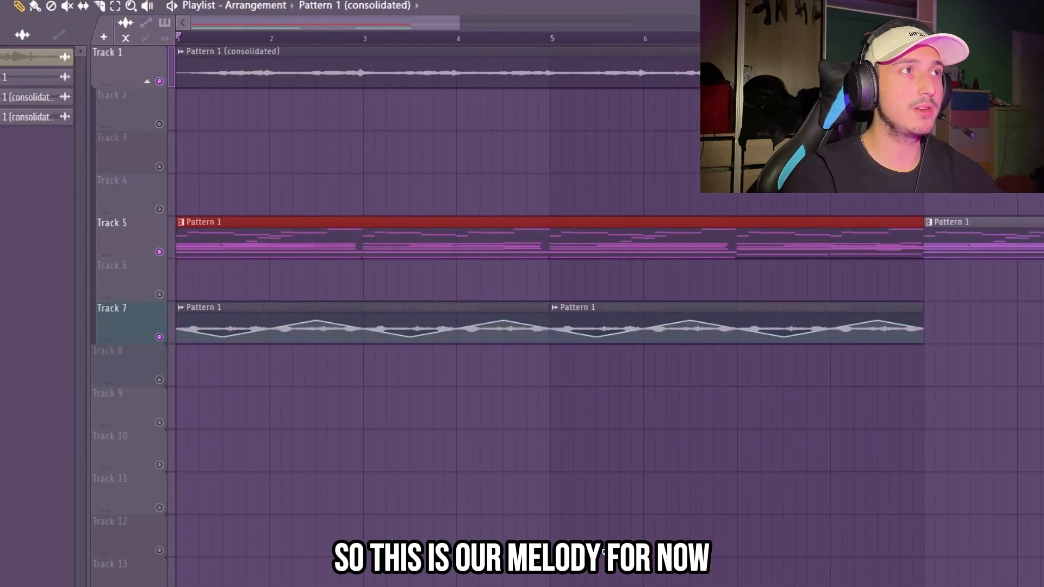
Play the arranged melody clips and examine how the short D#6, B6, A#6, D#7 counter-melody fits among the other parts
key(space)
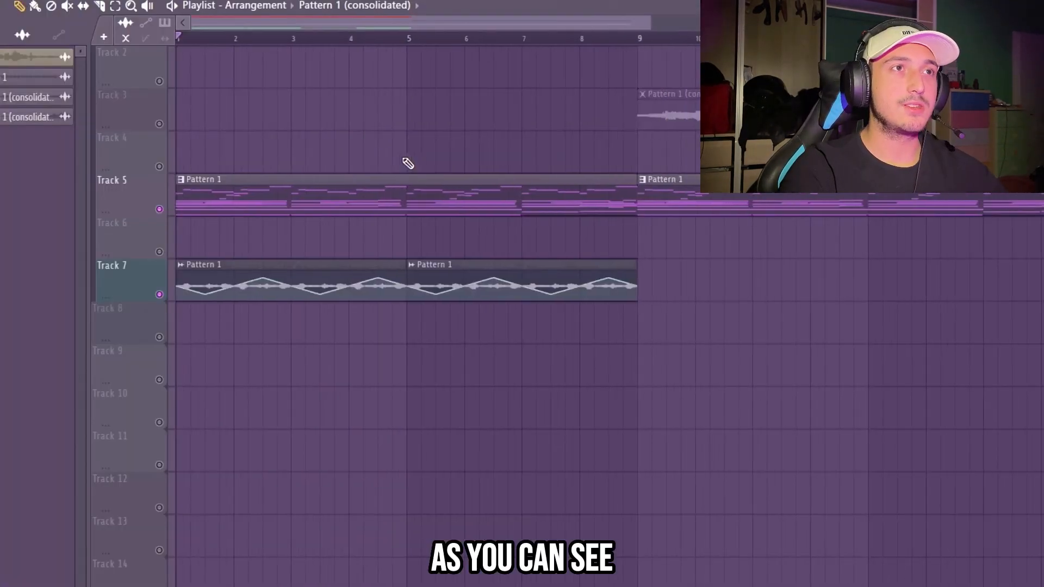
scroll(408, 163, up, 1)
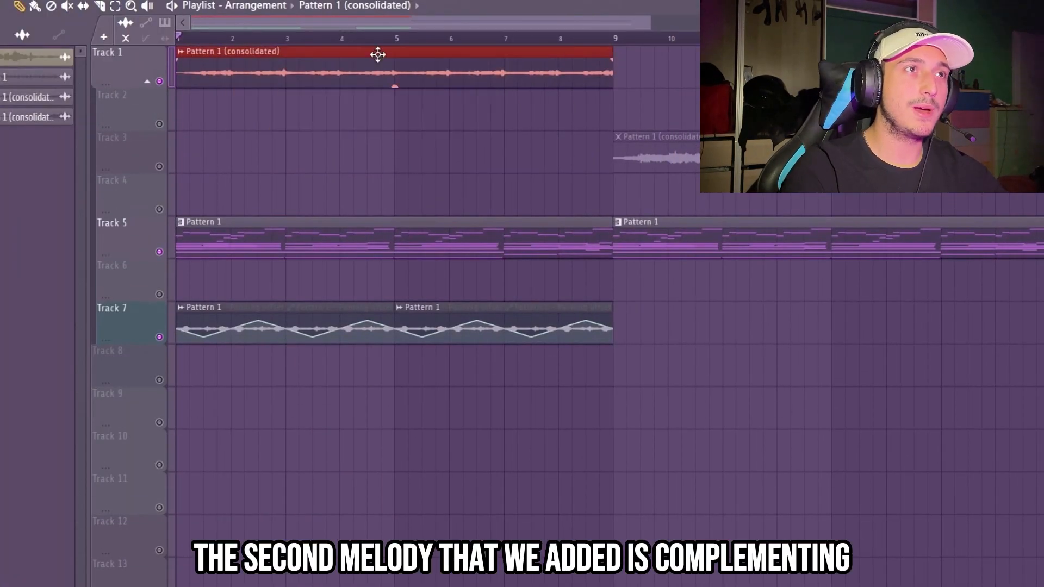
drag(602, 352, 370, 320)
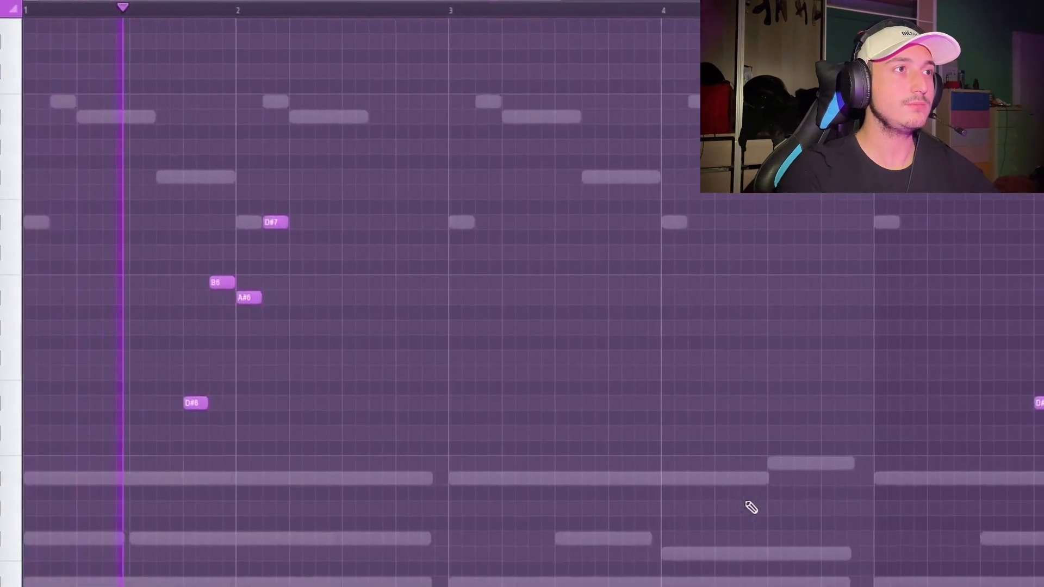
scroll(727, 551, down, 3)
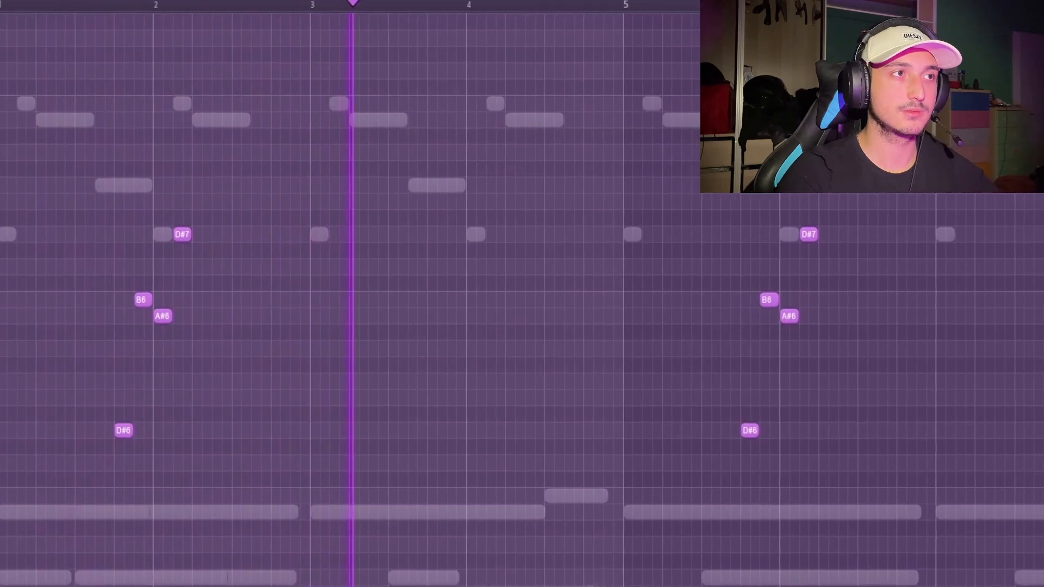
scroll(599, 586, down, 2)
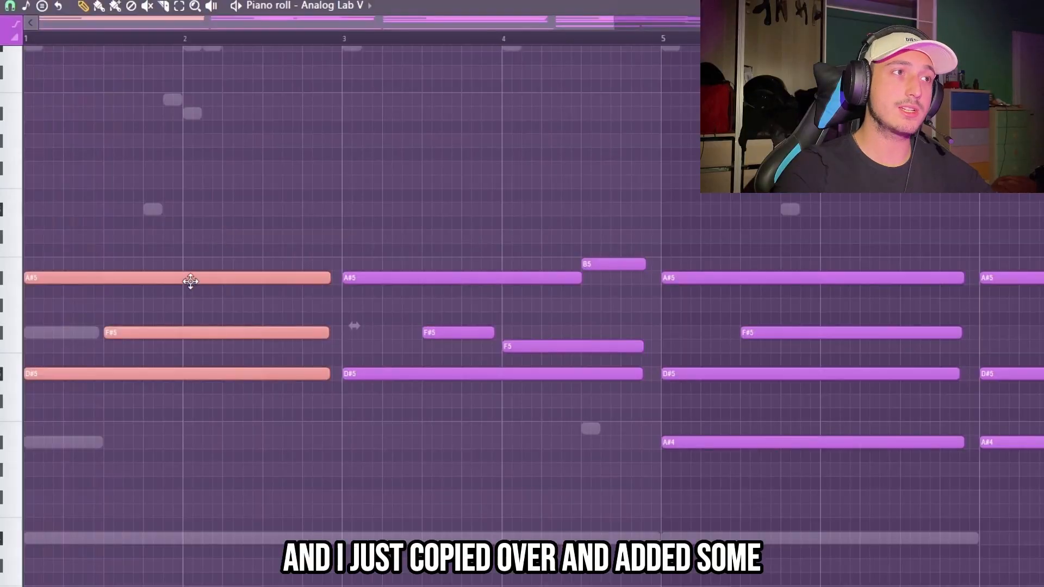
Review the Analog Lab V chord progression from bar 1 through its ending notes in bar 8
drag(191, 284, 595, 281)
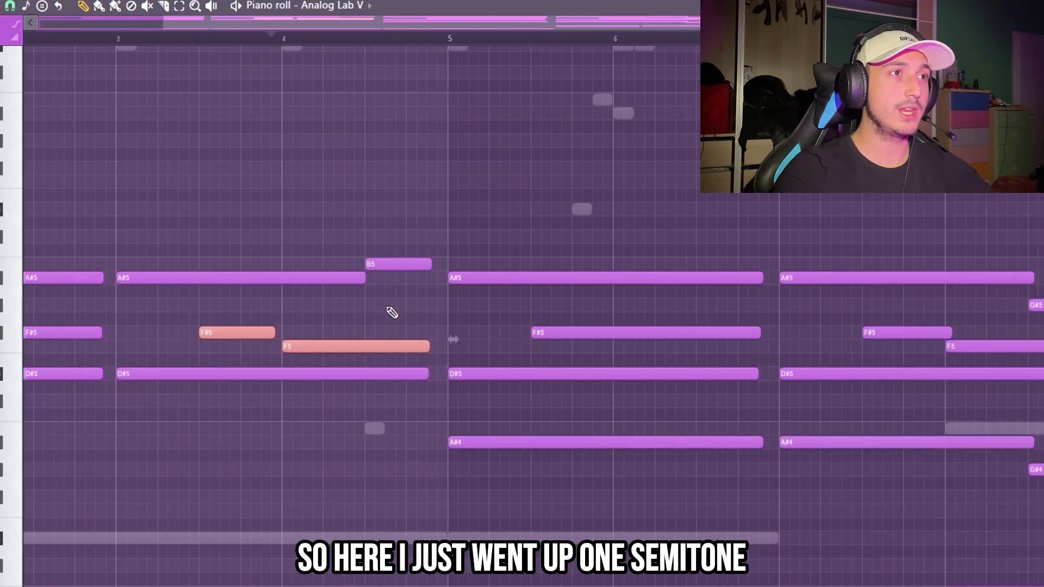
drag(363, 282, 421, 191)
drag(384, 256, 408, 278)
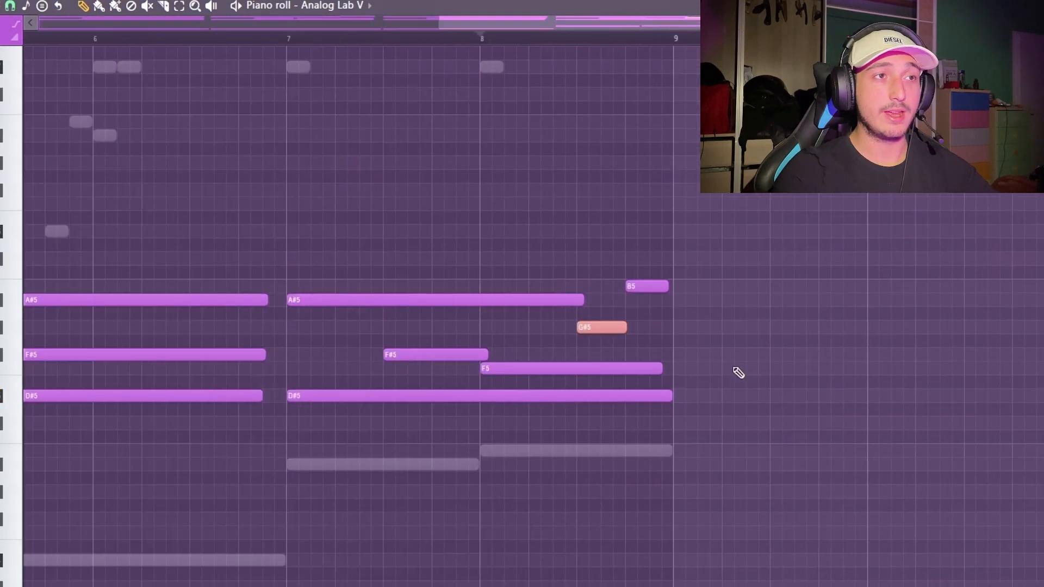
scroll(712, 368, up, 2)
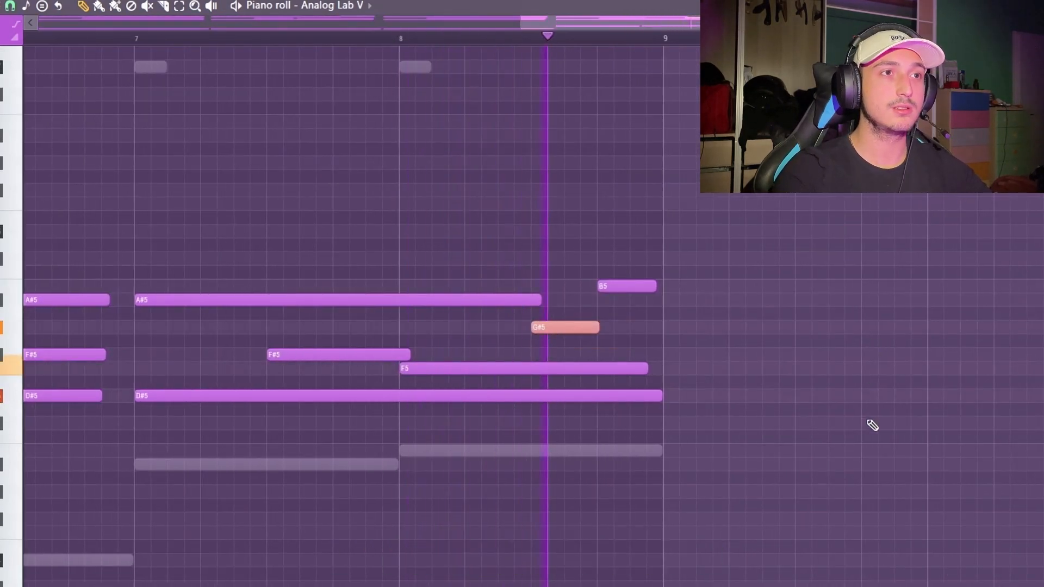
Duplicate the top-line A#5, B5 and G#5 notes of the Analog Lab V part one octave lower
scroll(872, 449, down, 5)
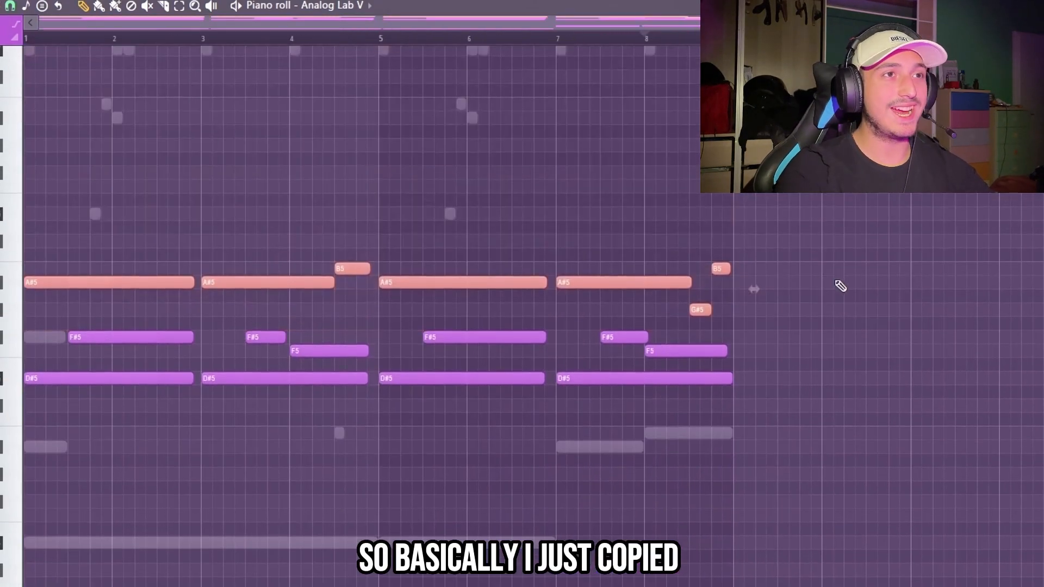
drag(774, 307, 576, 250)
drag(801, 310, 634, 260)
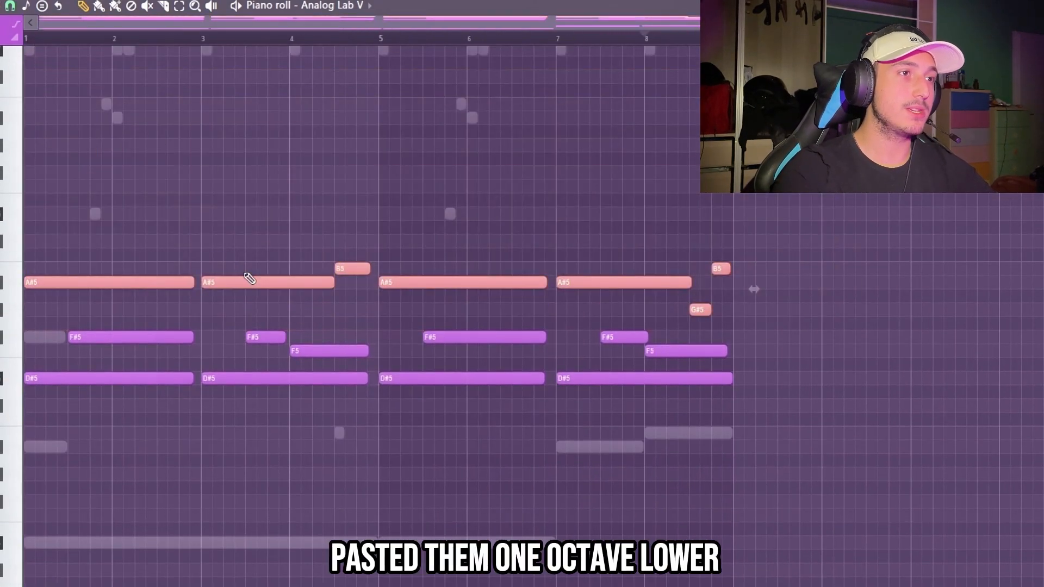
key(ctrl+v)
key(ctrl+Down)
scroll(522, 315, down, 3)
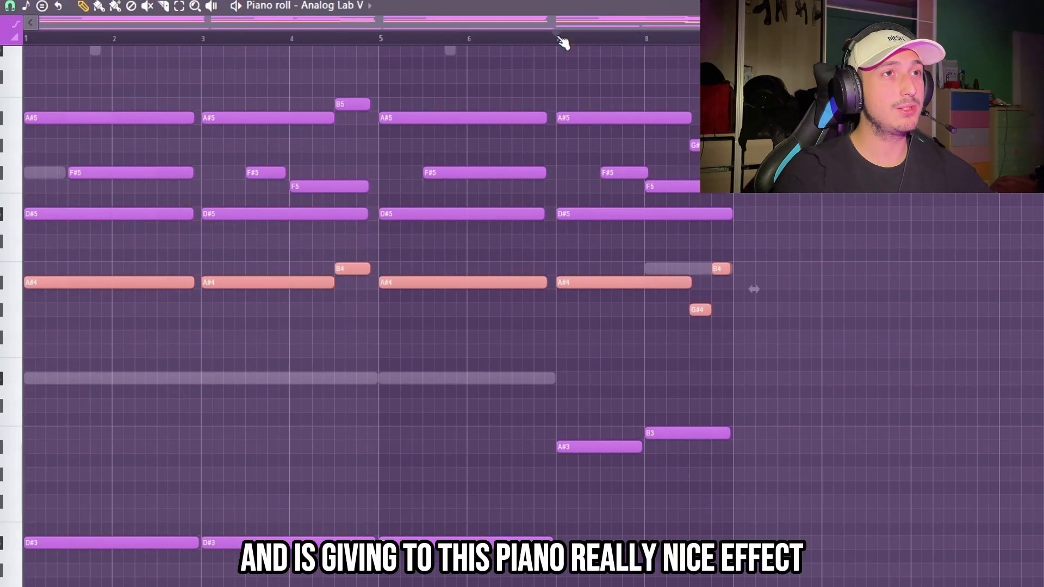
Listen to the Analog Lab V piano from bar 7 and the Analog Lab V #2 melody, and close the Ai Scan bass settings
click(560, 38)
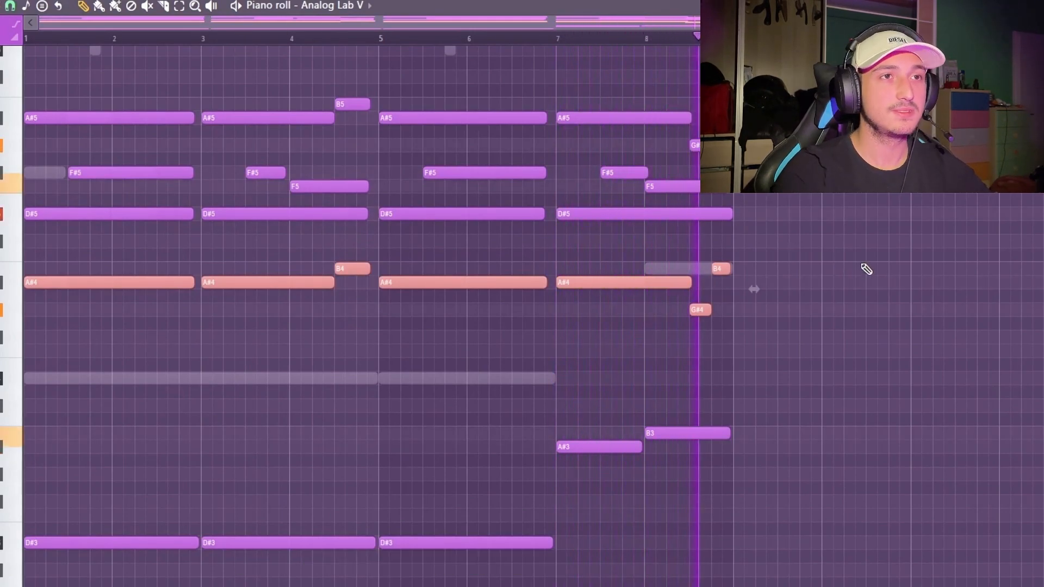
drag(869, 248, 23, 468)
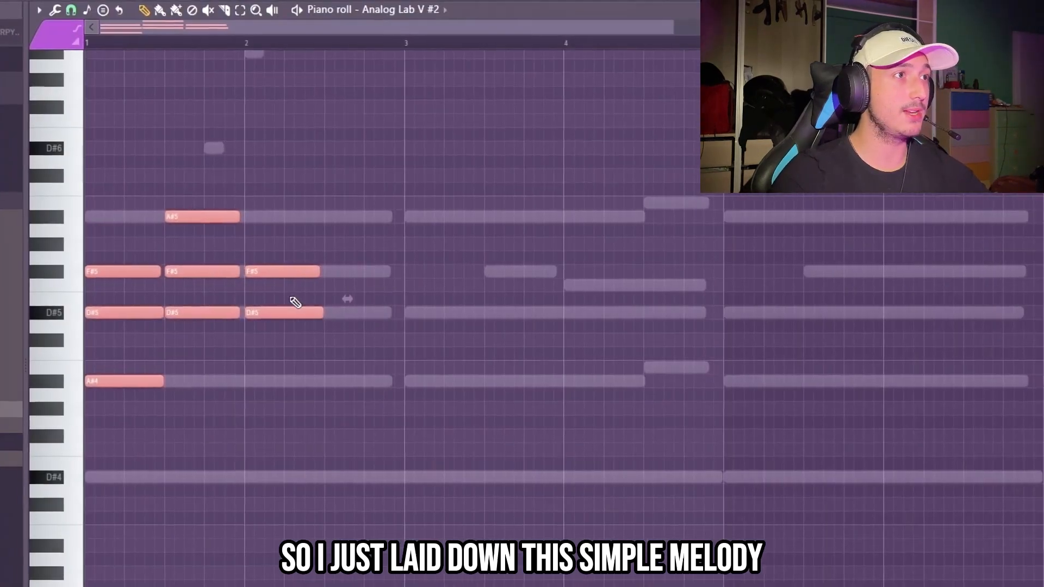
key(space)
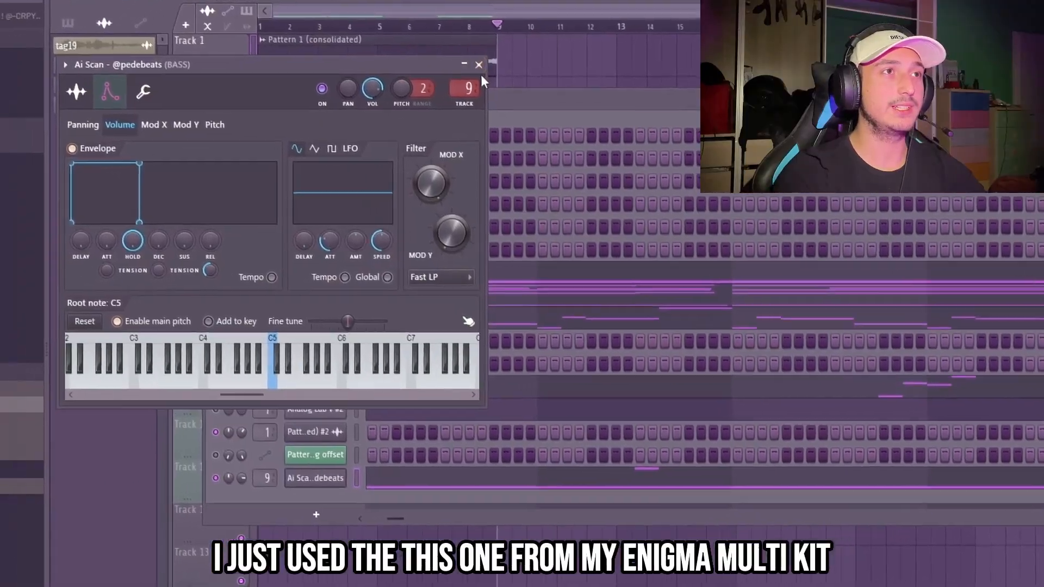
click(479, 65)
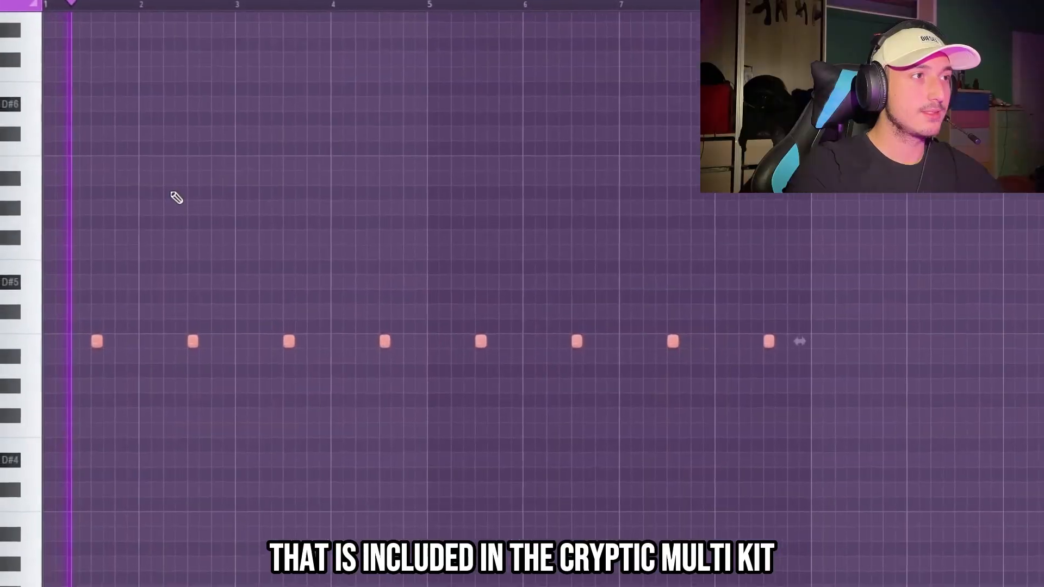
Add an extra hit near the start of bar 4 in the once-per-bar percussion pattern
click(434, 317)
drag(606, 317, 442, 318)
ctrl+click(323, 320)
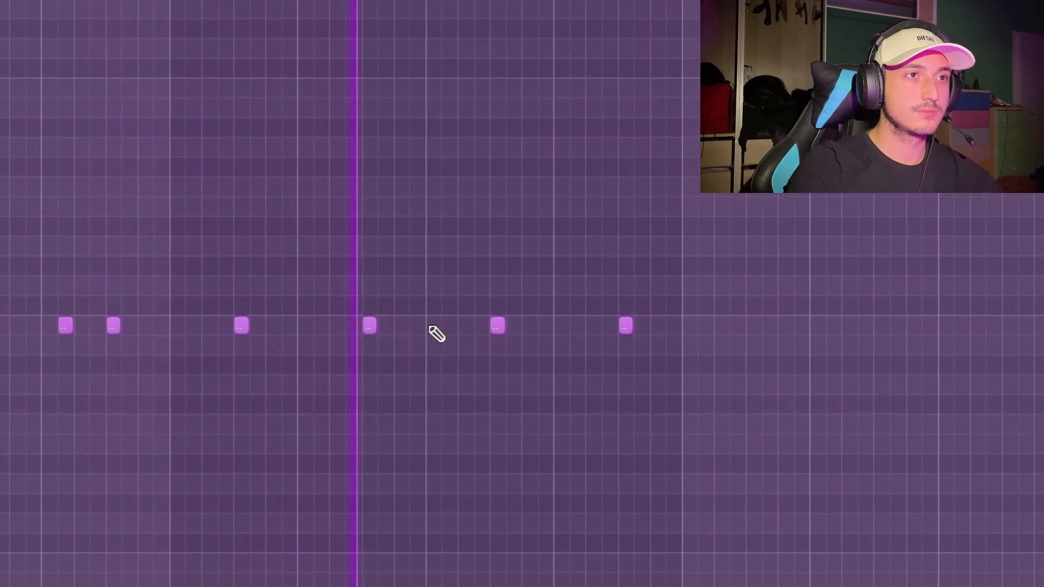
click(507, 330)
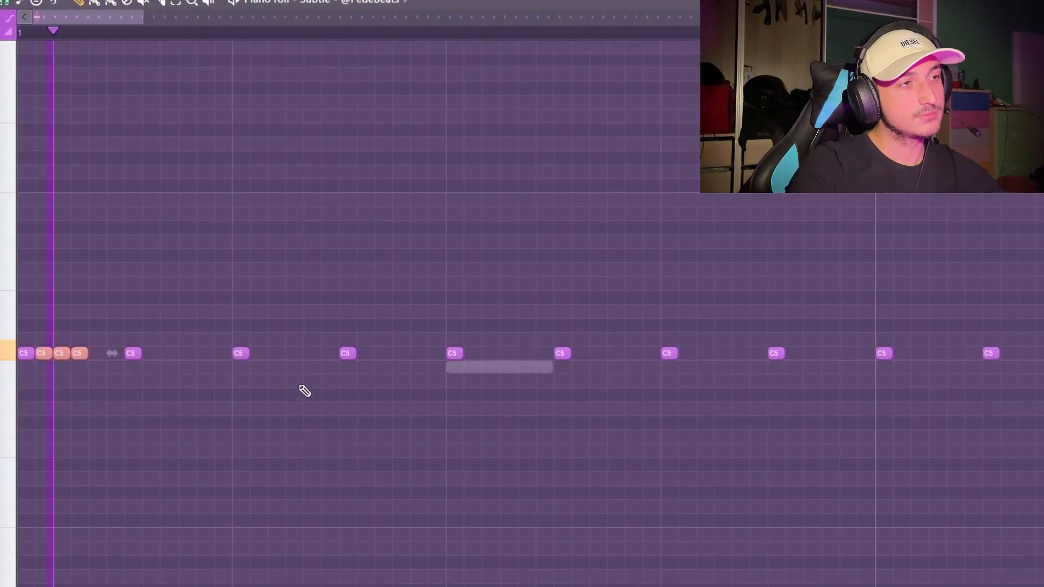
Add a doubled C5 hat in the second half of bar 1 and three A4 hits leading into bar 2 in the Subtle hi-hat pattern
scroll(381, 357, down, 3)
scroll(381, 356, up, 2)
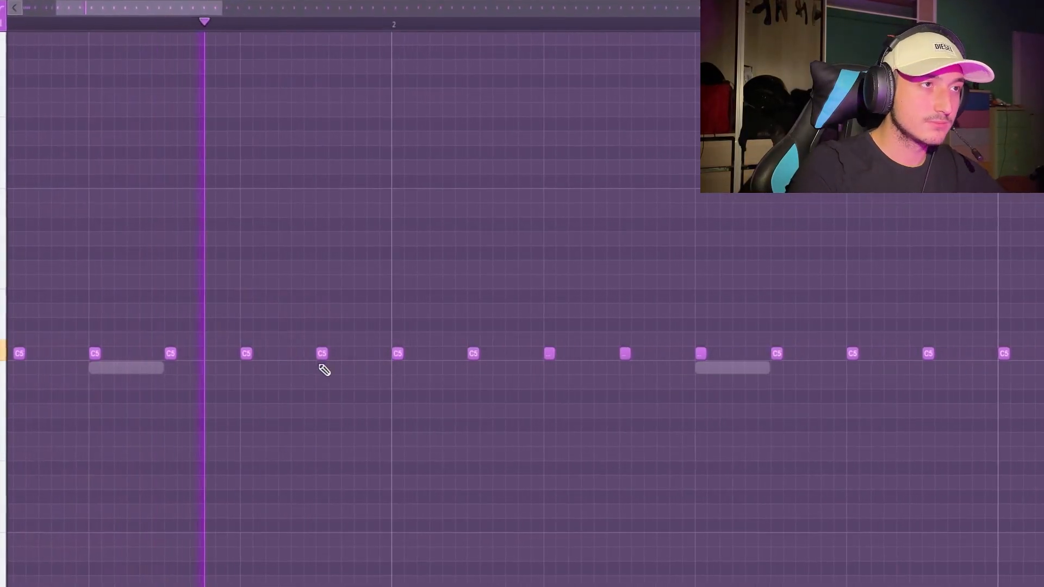
drag(283, 276, 286, 362)
click(260, 484)
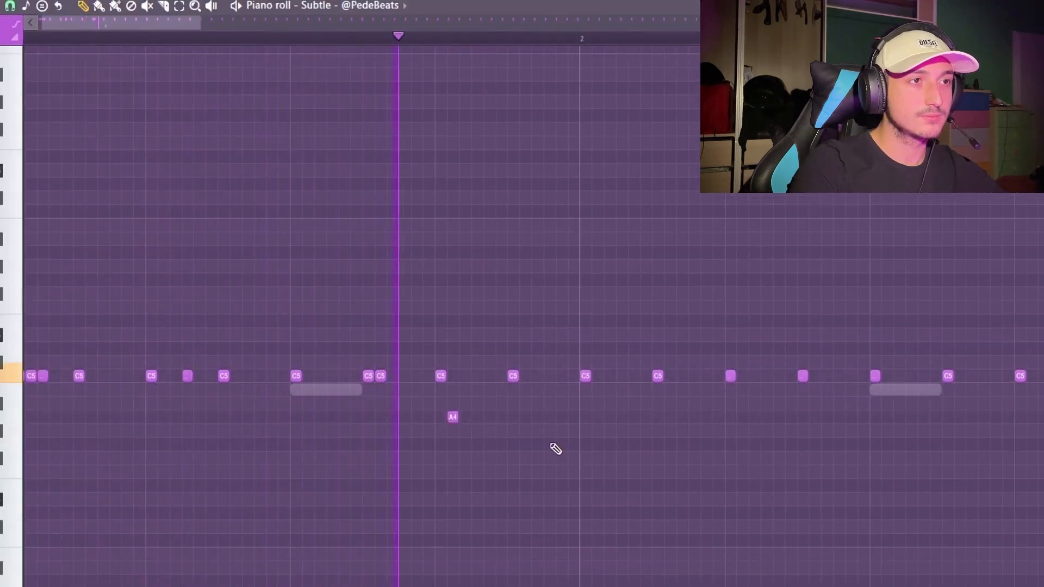
click(515, 418)
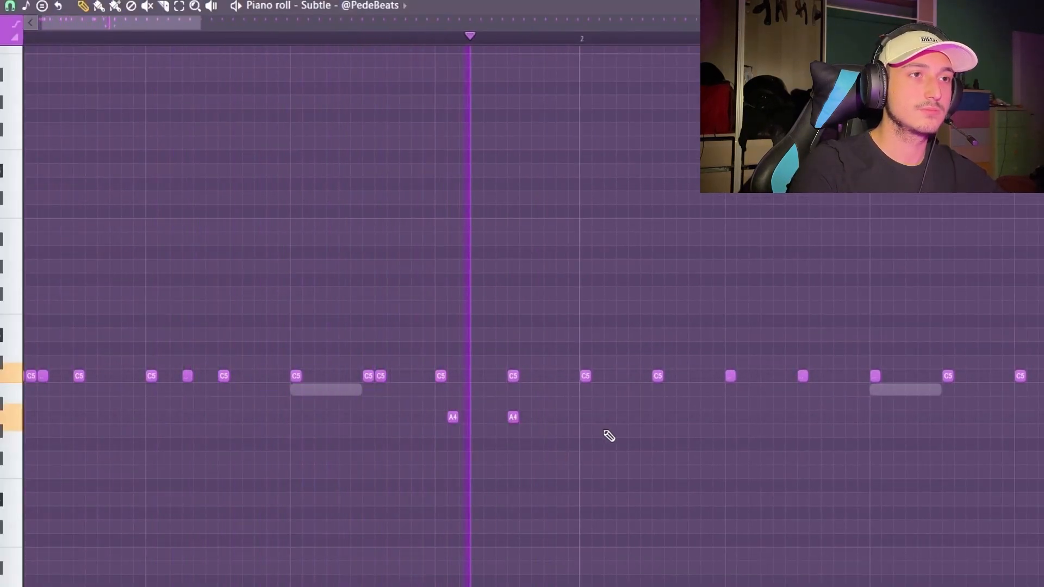
scroll(180, 379, up, 3)
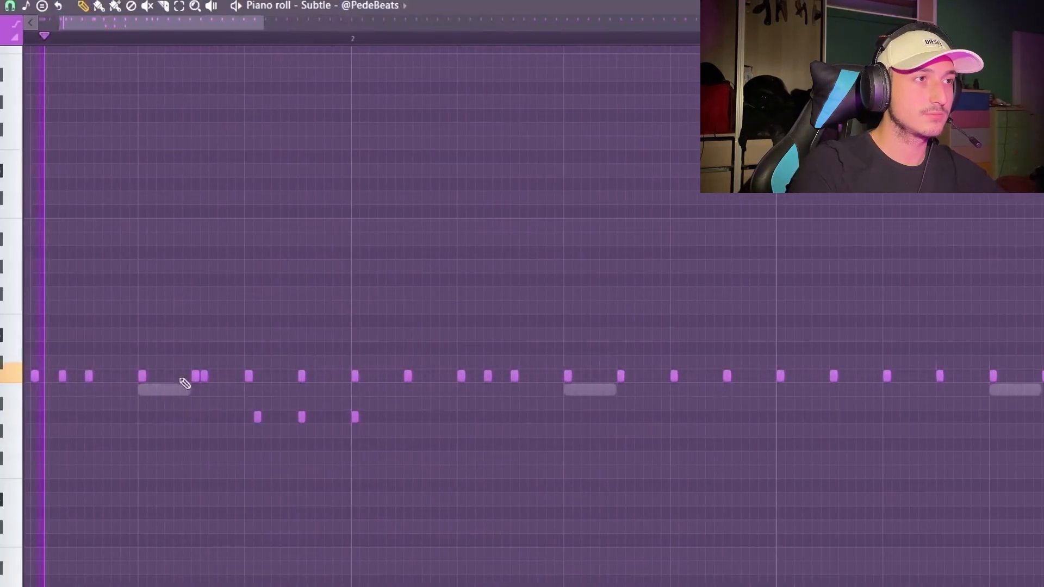
Remove an extra C5 hat in bar 2 and place a new C5 hat shortly before the mid-bar hit instead
scroll(471, 384, up, 2)
right_click(499, 377)
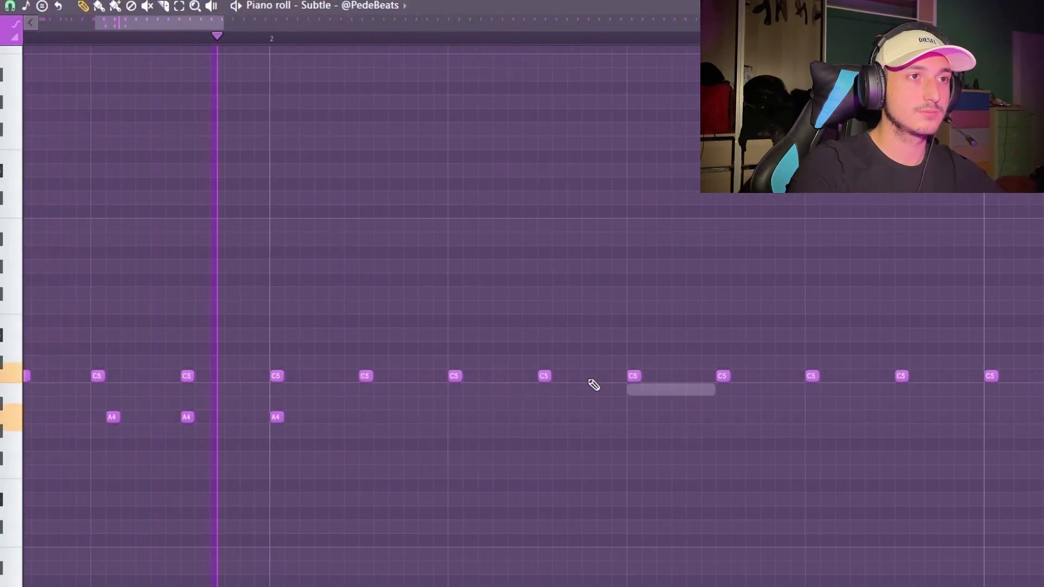
click(574, 375)
scroll(592, 380, down, 4)
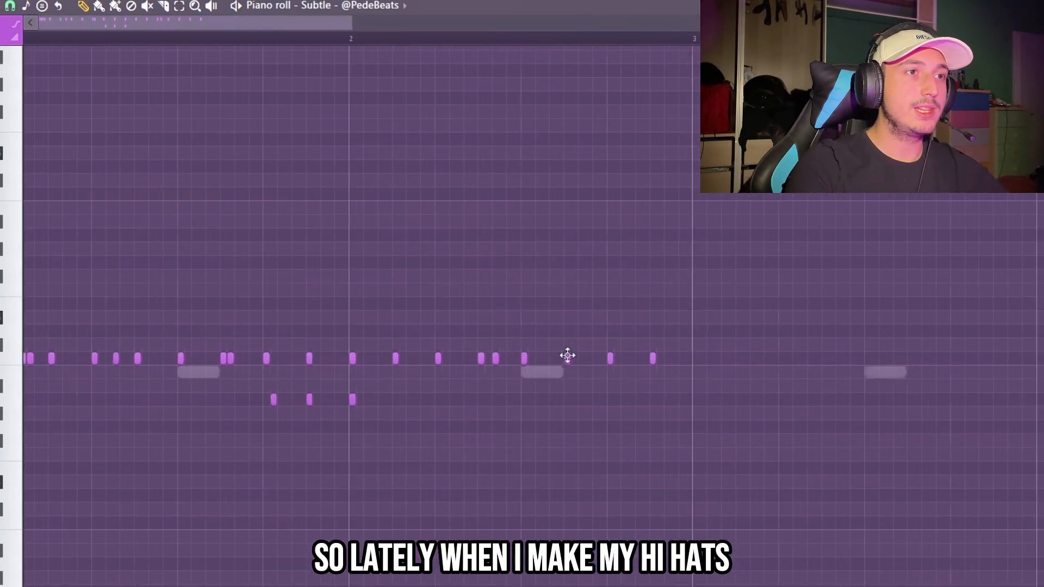
Highlight the doubled C5 hat in bar 1 and review the spacing of the Subtle hi-hat pattern across two bars
scroll(565, 356, down, 1)
scroll(205, 374, up, 3)
drag(254, 378, 230, 349)
scroll(296, 381, up, 3)
scroll(268, 385, down, 3)
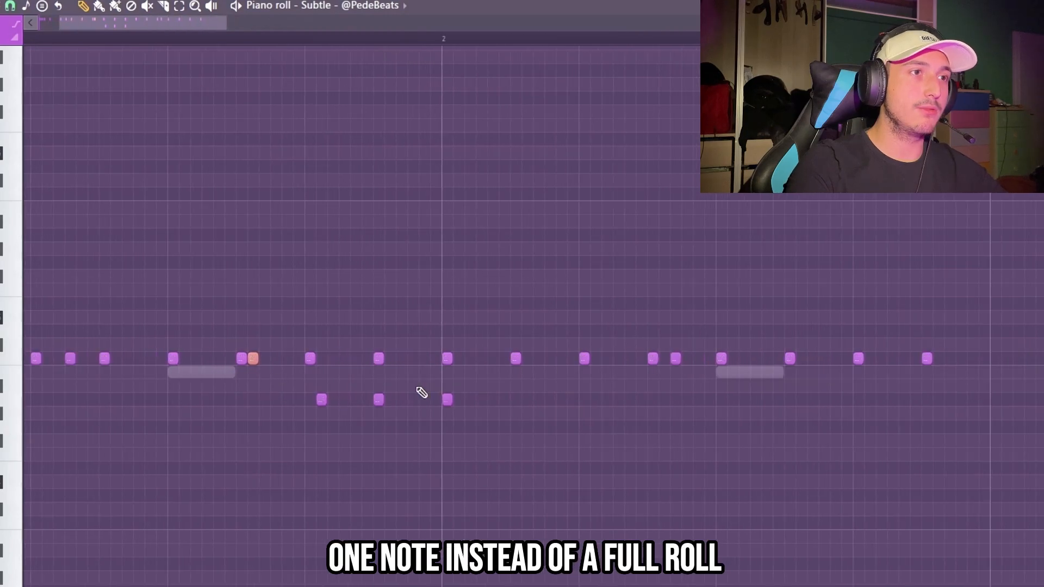
scroll(319, 397, down, 3)
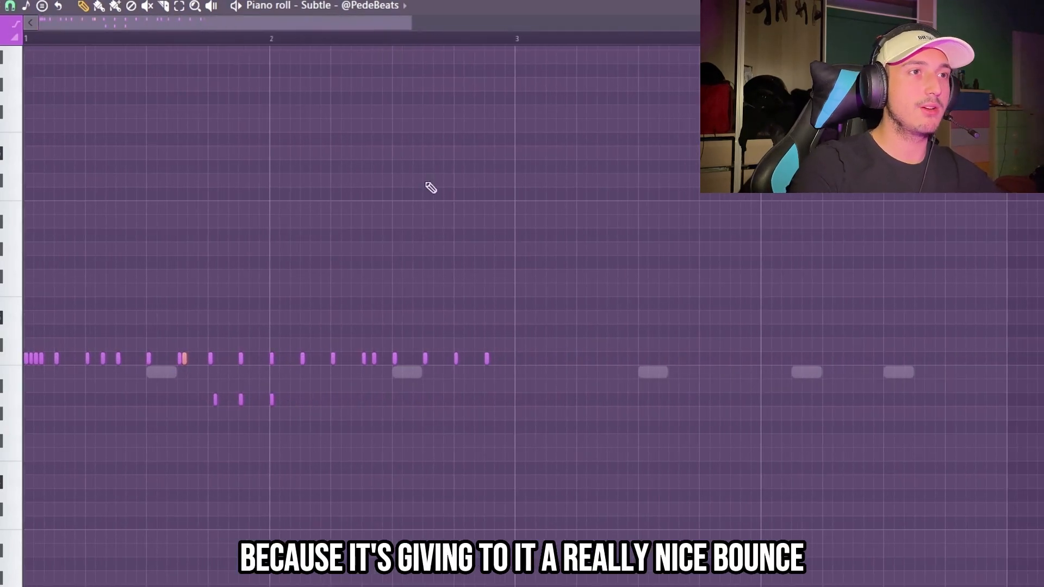
Duplicate the two-bar Subtle hi-hat pattern into bars 3 and 4
key(space)
key(ctrl+a)
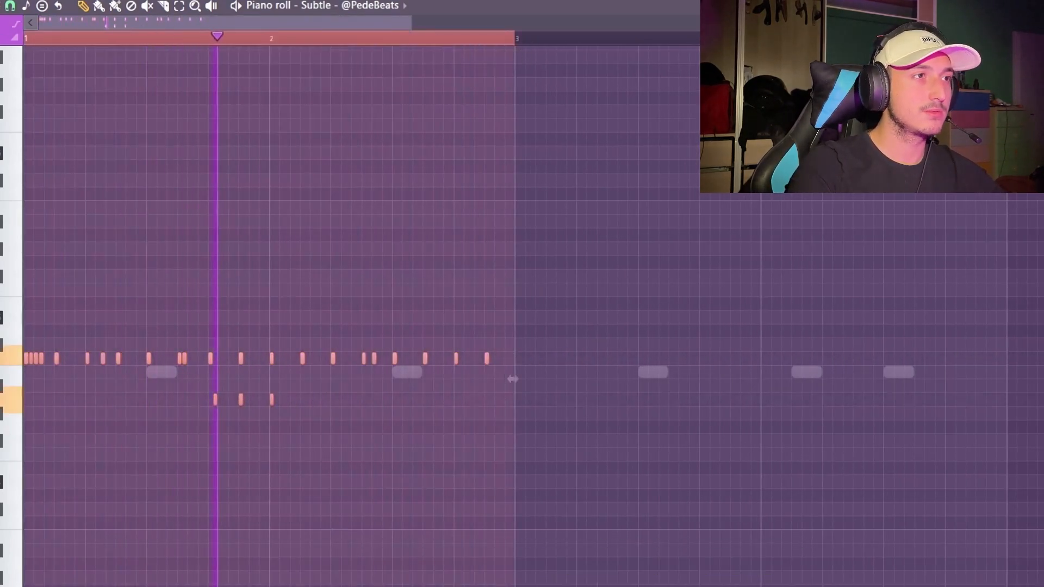
key(ctrl+b)
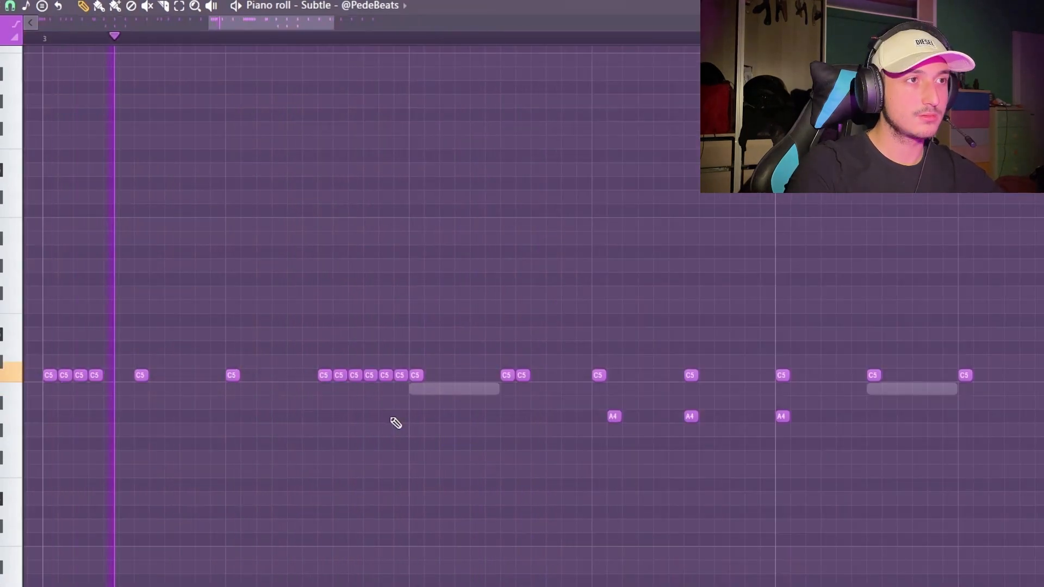
Thin out surplus hits in the copied hi-hats of bar 3 and add a run of G#4 hits late in bar 4
right_click(523, 375)
right_click(613, 417)
right_click(690, 416)
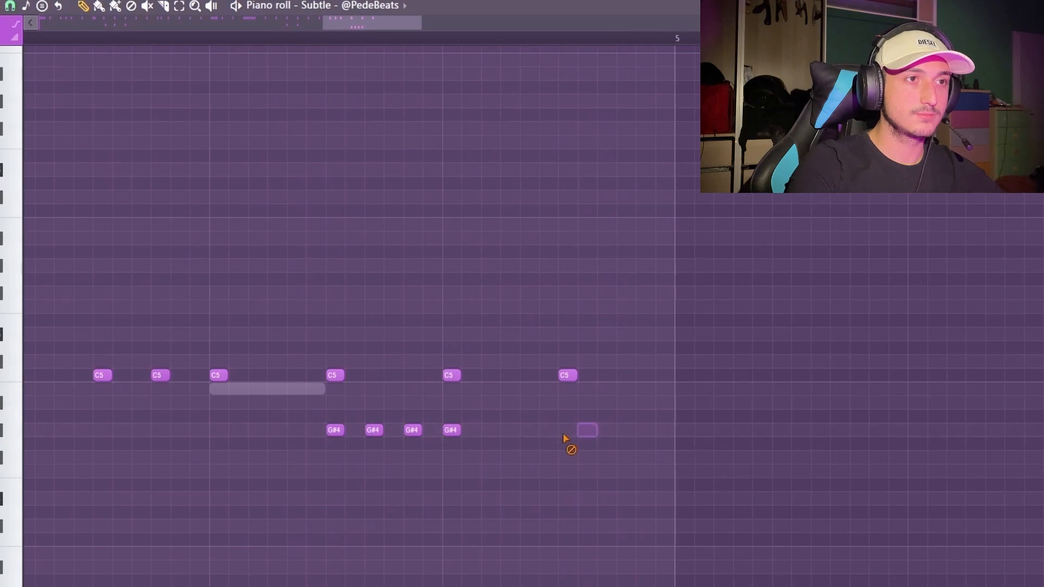
click(568, 433)
Duplicate the four-bar Subtle hi-hat pattern into bars 5 to 8 and randomize its note levels
key(space)
scroll(594, 467, down, 5)
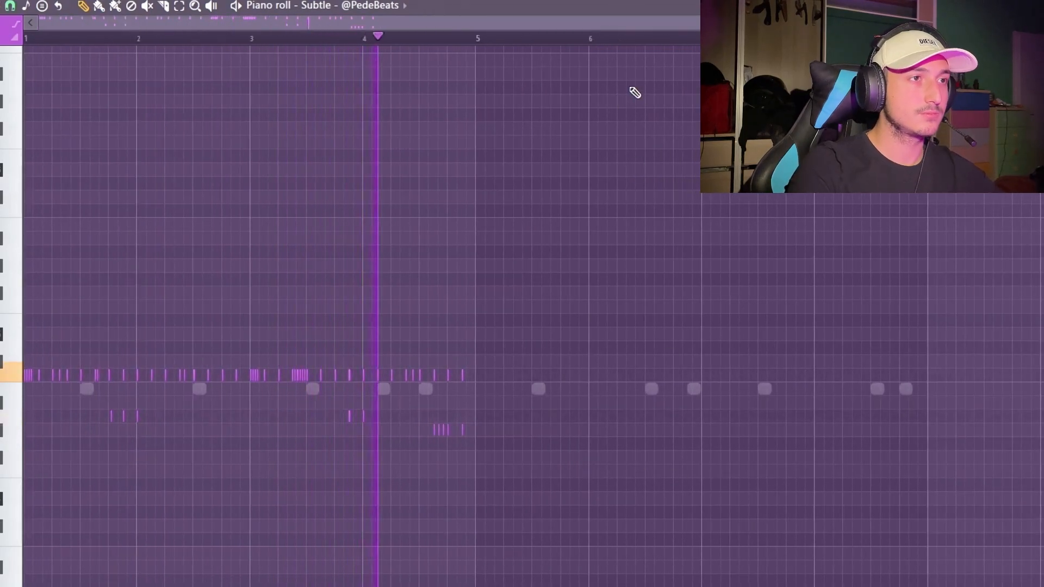
key(ctrl+a)
key(ctrl+b)
key(space)
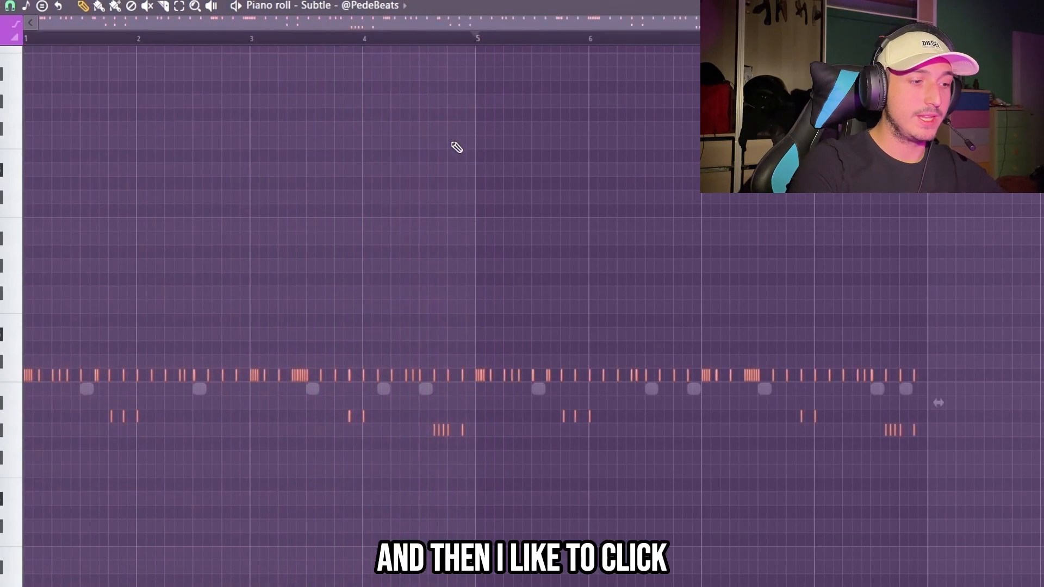
key(alt+r)
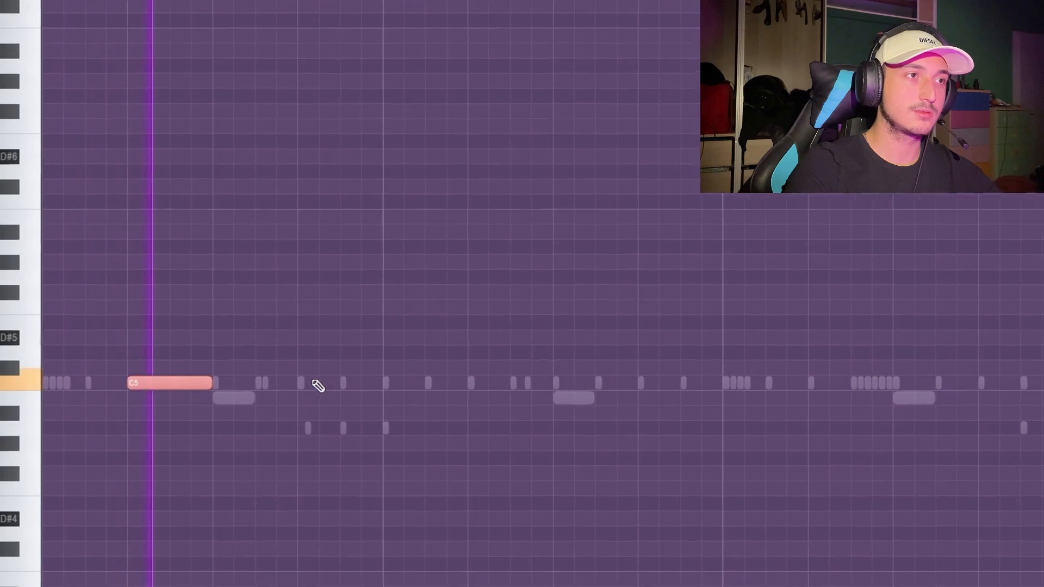
Place C5 percussion hits on beats 2 and 4 of bar 1 and beat 2 of bar 2, discarding the misplaced B4 note
click(316, 383)
click(479, 397)
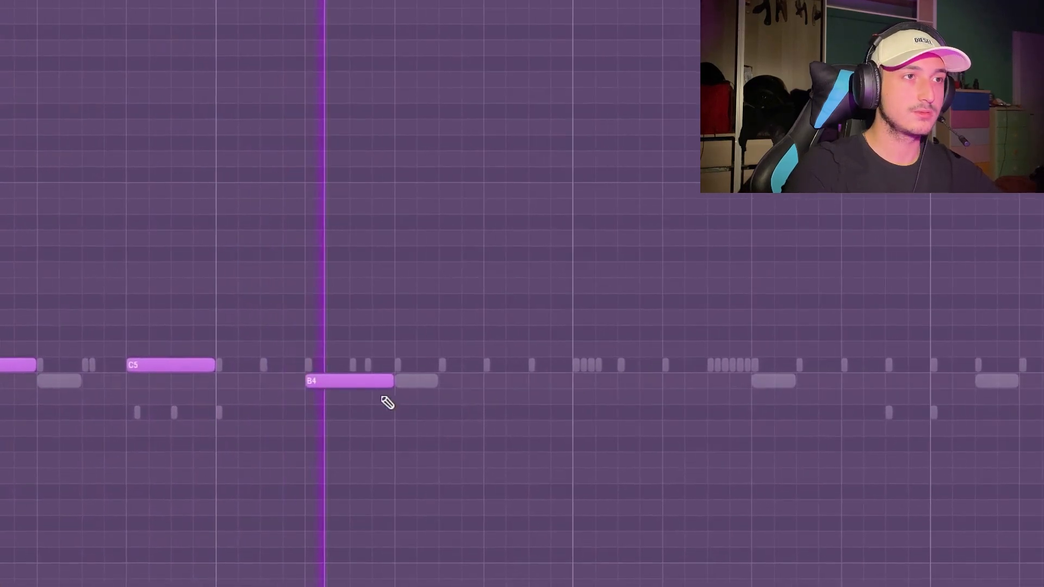
right_click(492, 398)
click(256, 361)
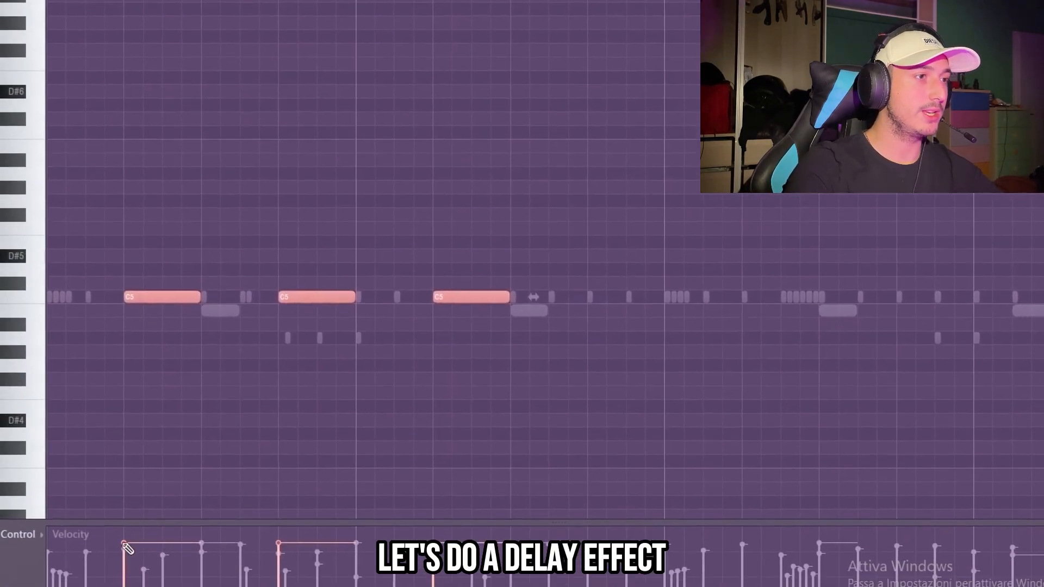
Lower the velocity of the three C5 hits progressively and offset their panning to create a delay effect
drag(136, 491, 596, 571)
click(30, 484)
click(44, 486)
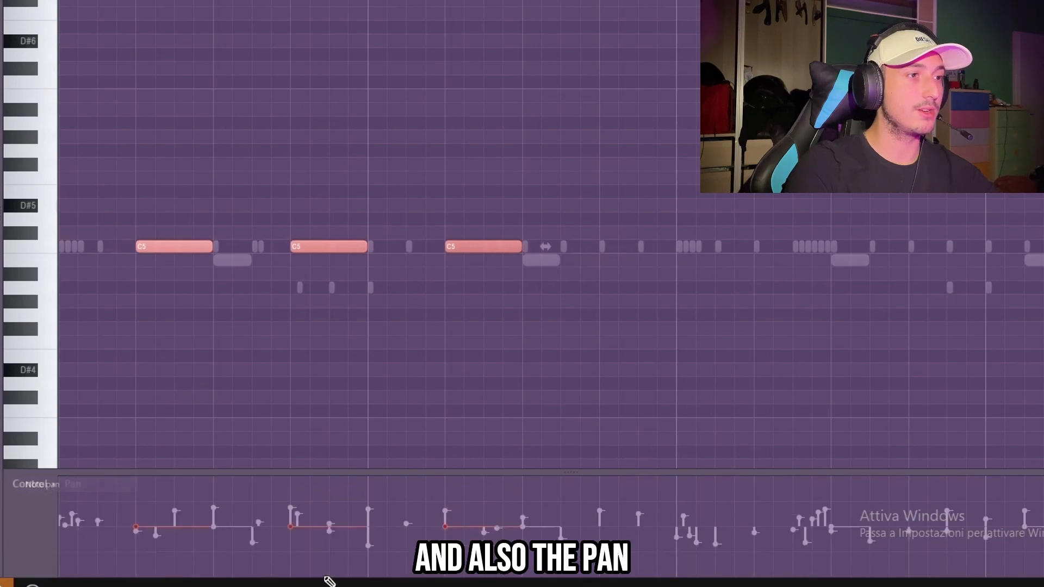
key(space)
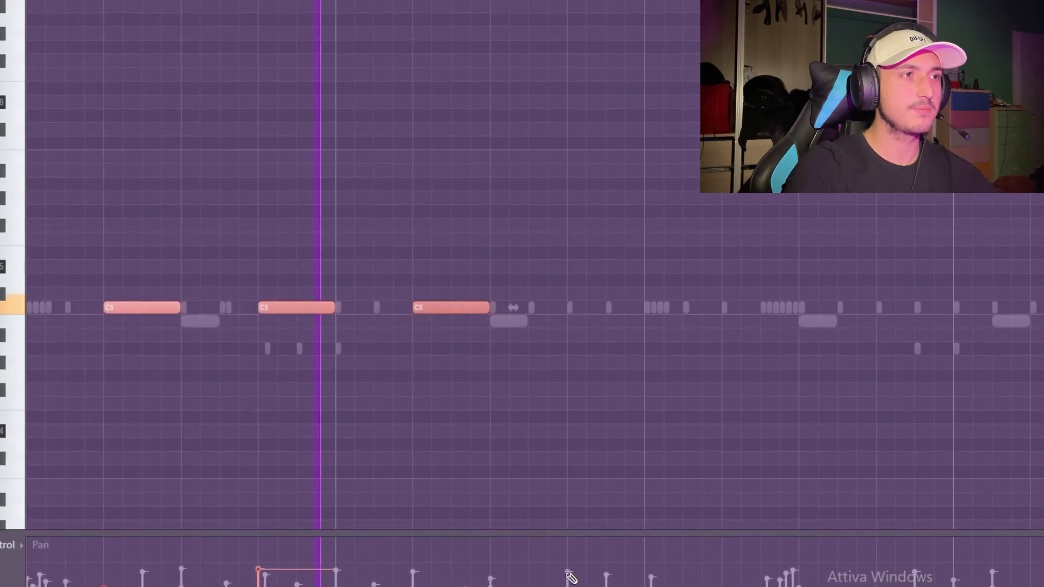
scroll(597, 554, down, 3)
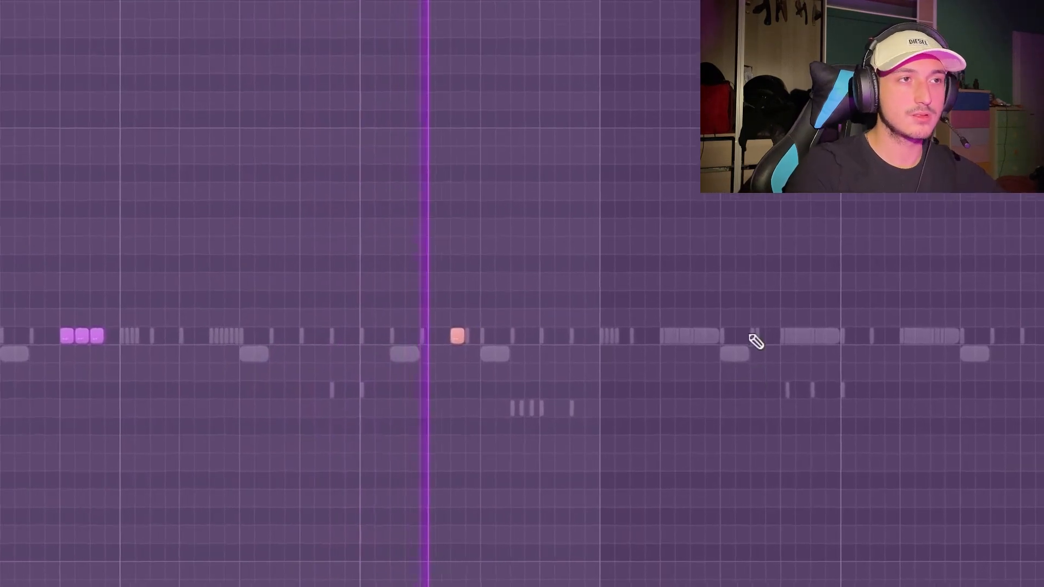
Duplicate the four-bar Go to pattern into bars 5 to 8 and layer a slightly delayed C5 hit over the last snare of bar 6
key(ctrl+a)
key(ctrl+b)
key(ctrl+d)
scroll(530, 434, up, 3)
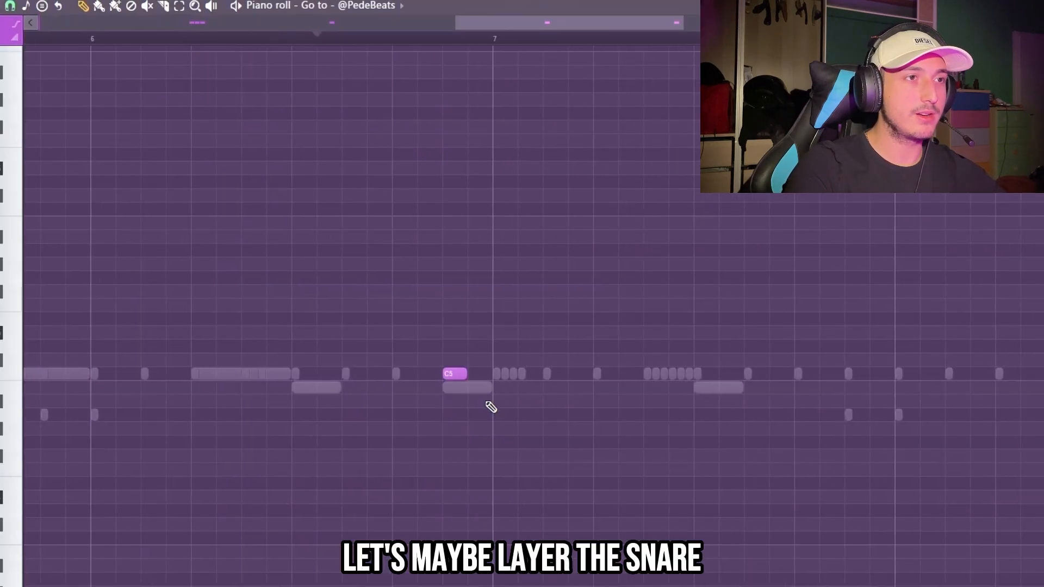
scroll(474, 369, up, 3)
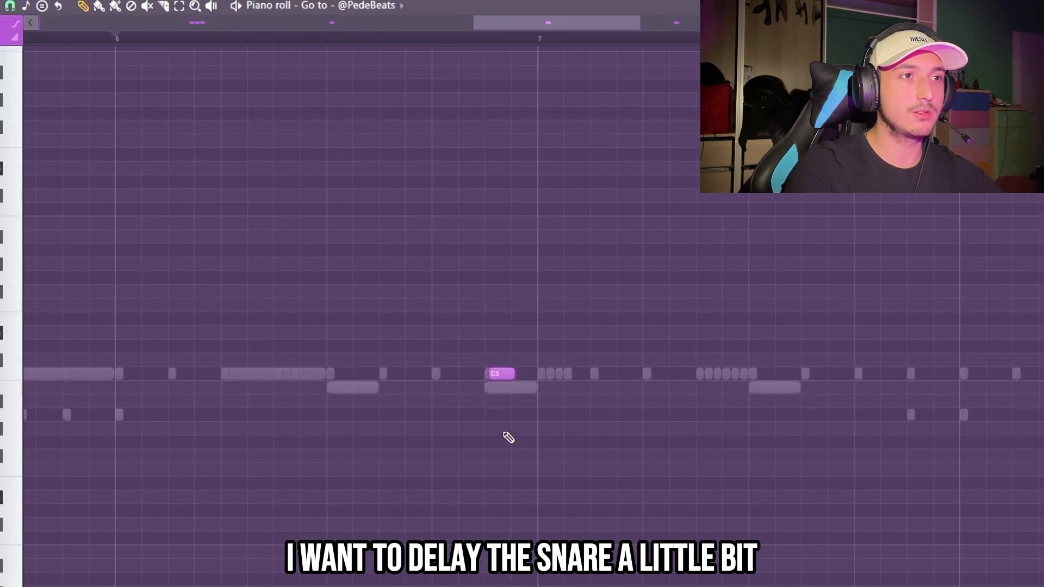
scroll(506, 436, down, 4)
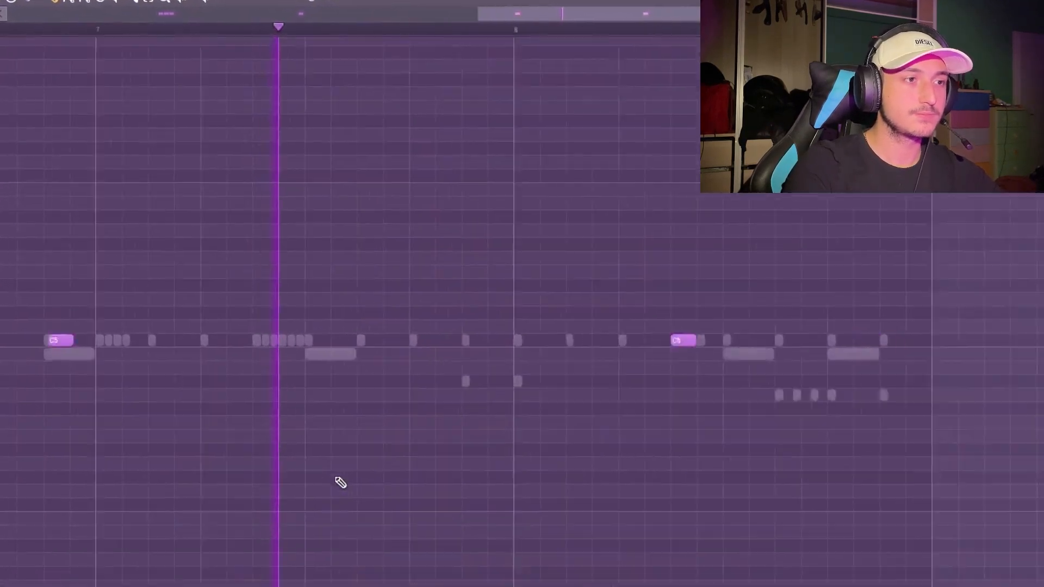
Replace the C5 hit in bar 8 with a descending F#5, F5 and E5 roll, chopping the first F5 and E5 notes in half
scroll(424, 446, down, 3)
scroll(590, 376, up, 2)
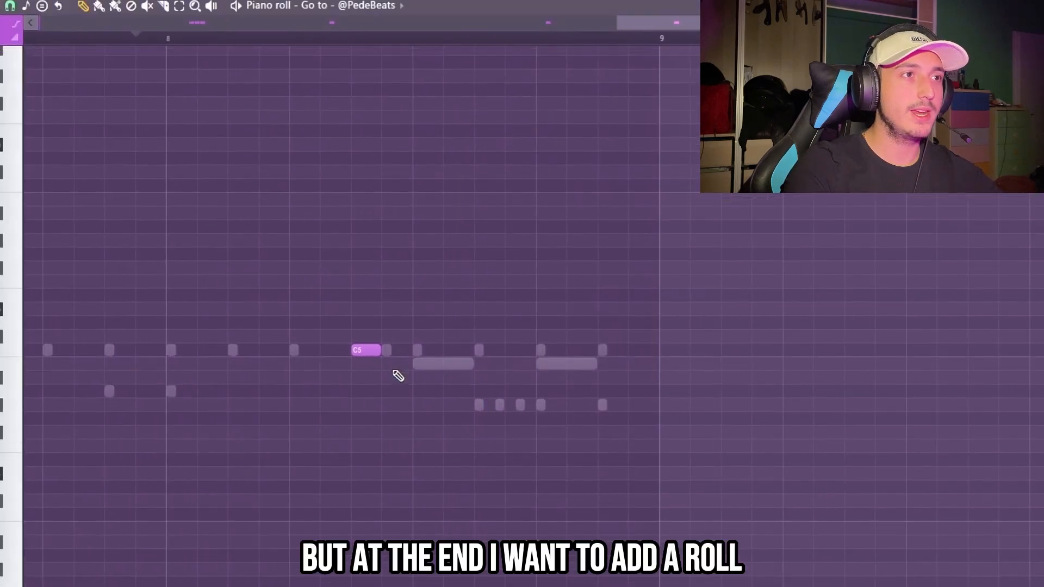
scroll(396, 381, up, 2)
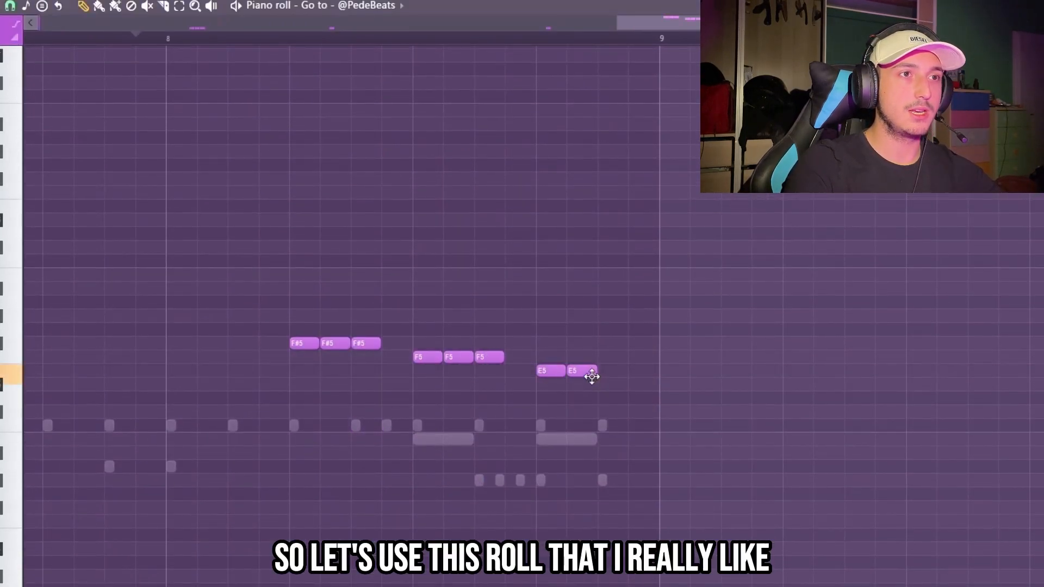
key(alt+u)
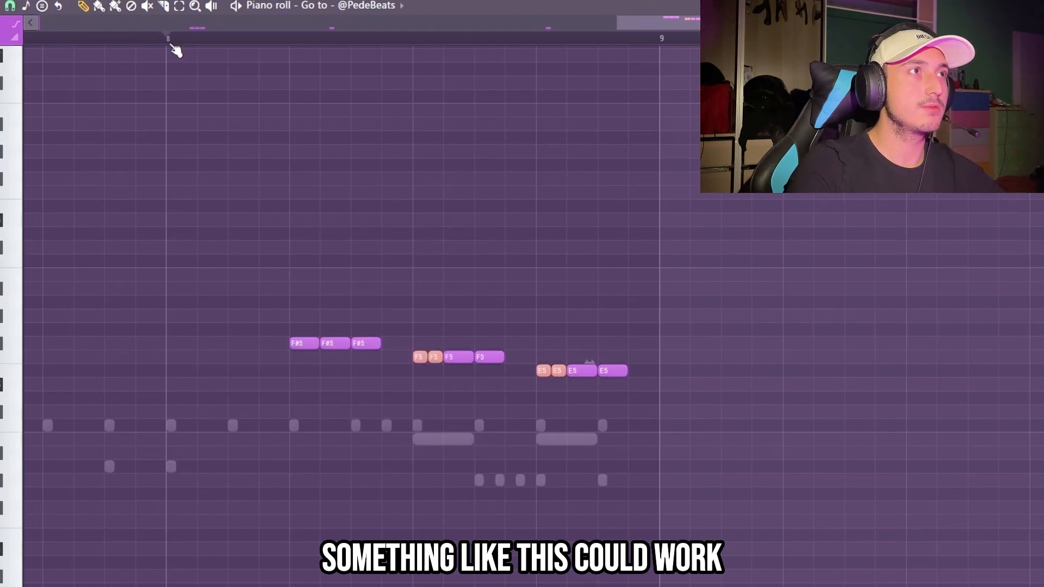
key(space)
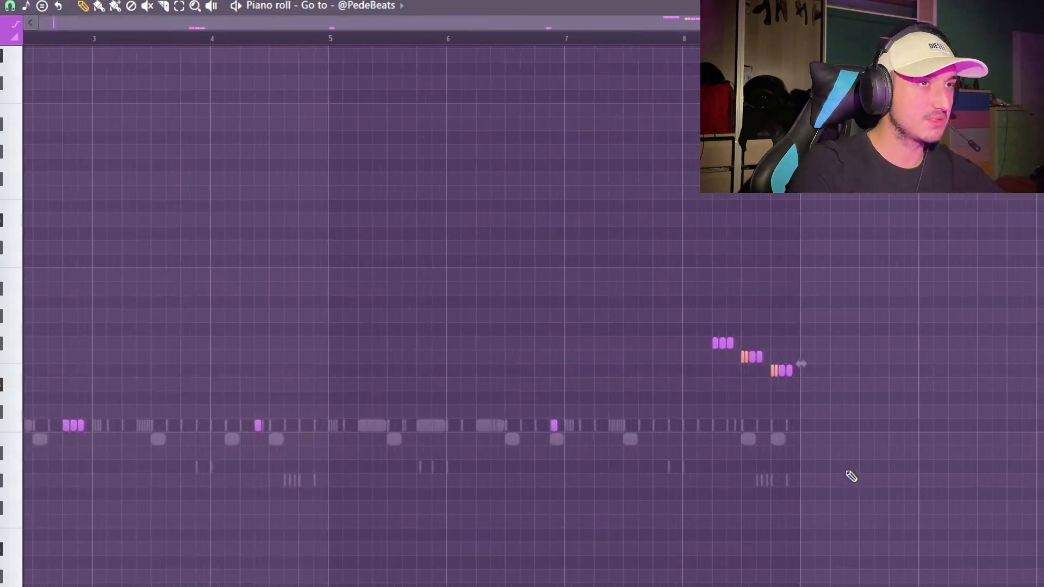
Load the NormalSpinz sample from the trap 808 folder into the PedeSpinz channel and play the beat within the arrangement
key(F6)
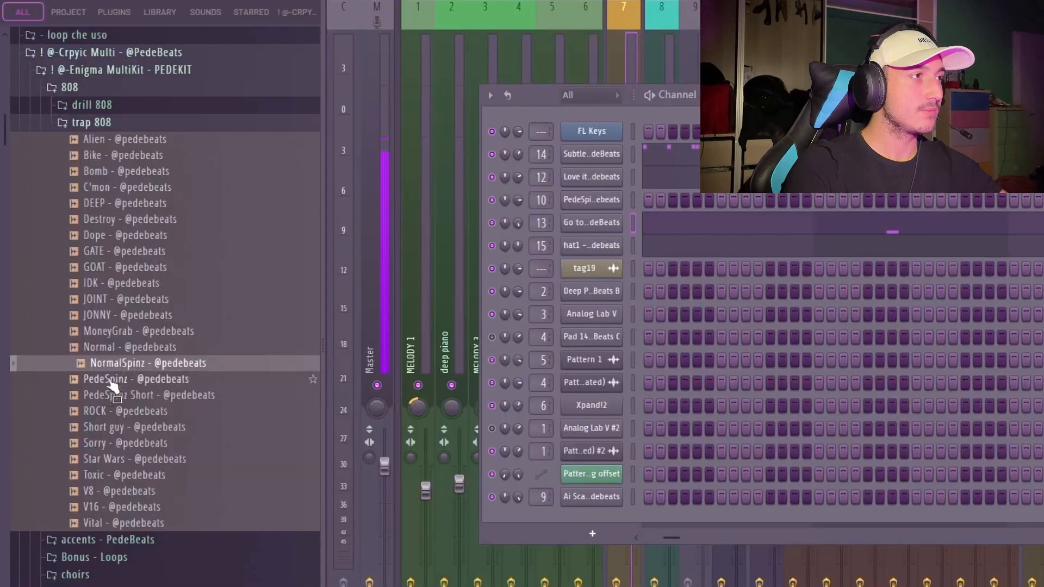
drag(116, 385, 143, 375)
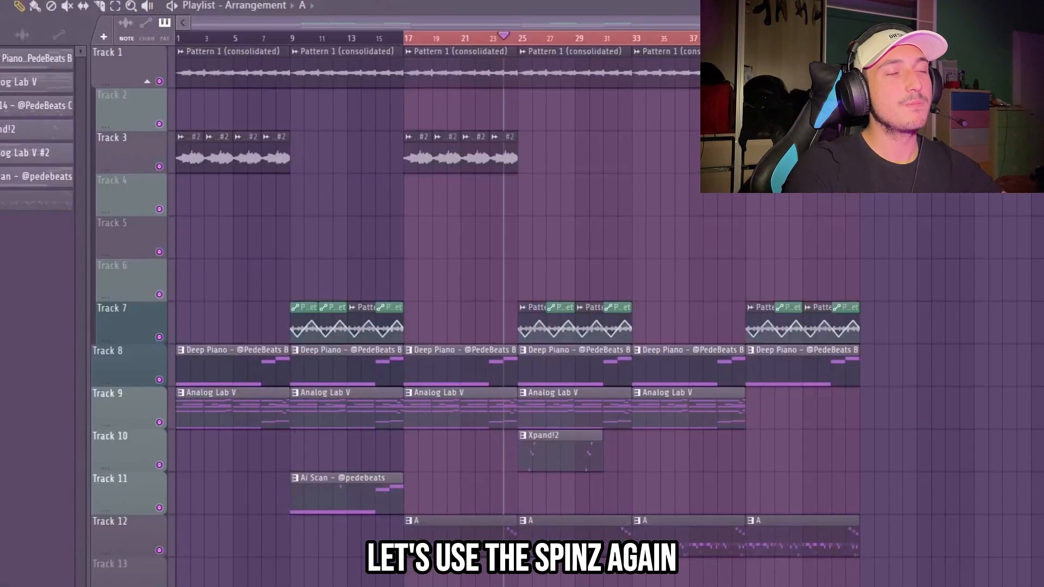
double_click(454, 73)
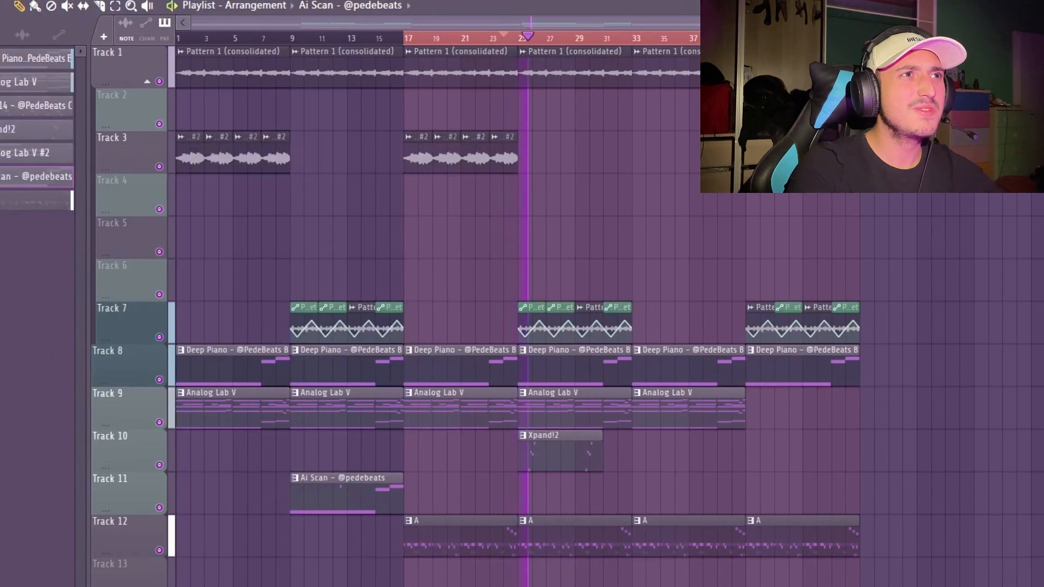
key(F6)
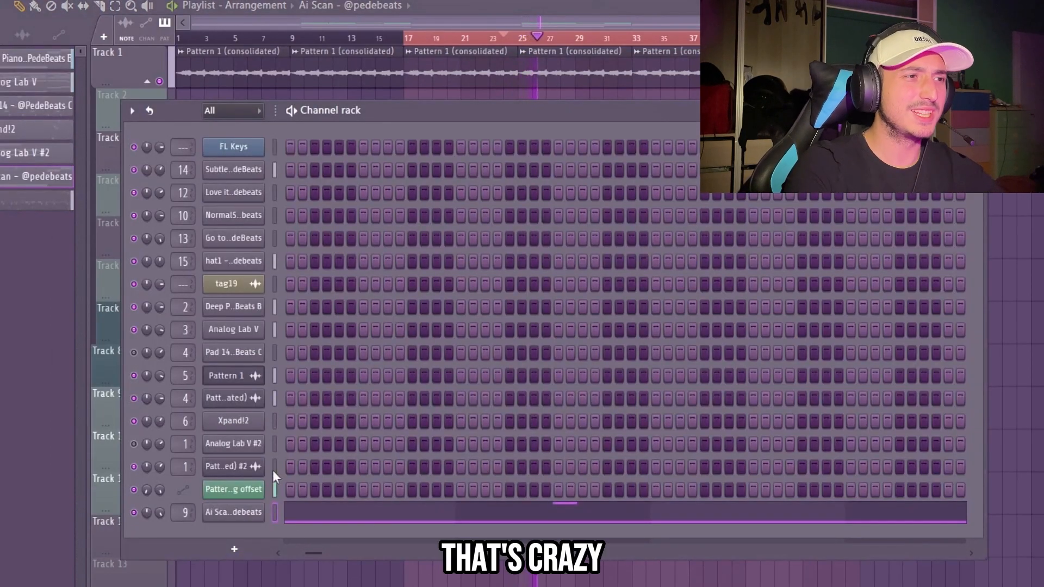
key(F6)
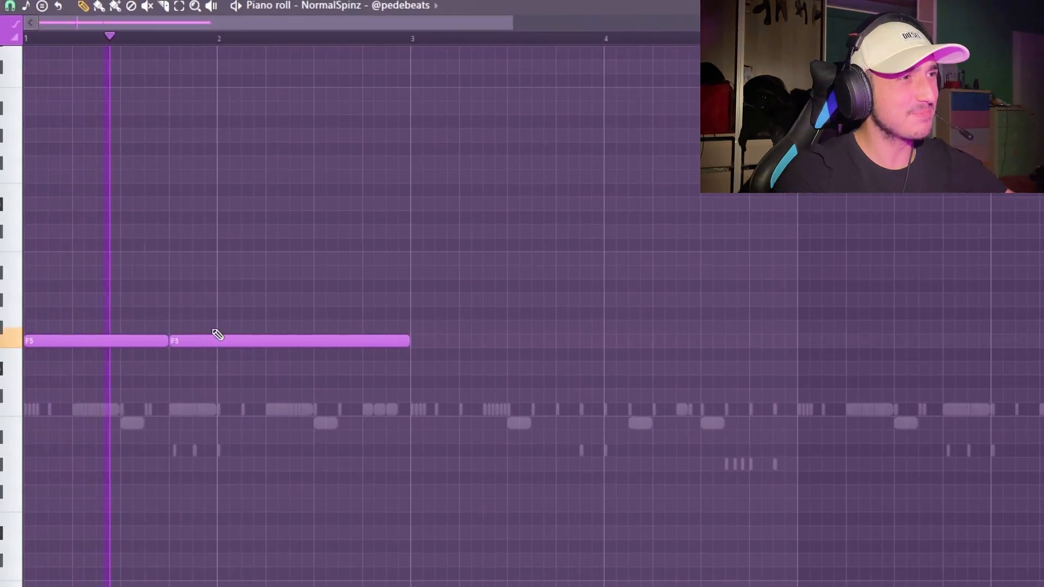
Duplicate the two-bar F5 bass phrase into bars 3 and 4, split the opening note into two equal notes, and play it
drag(537, 401, 39, 245)
key(ctrl+b)
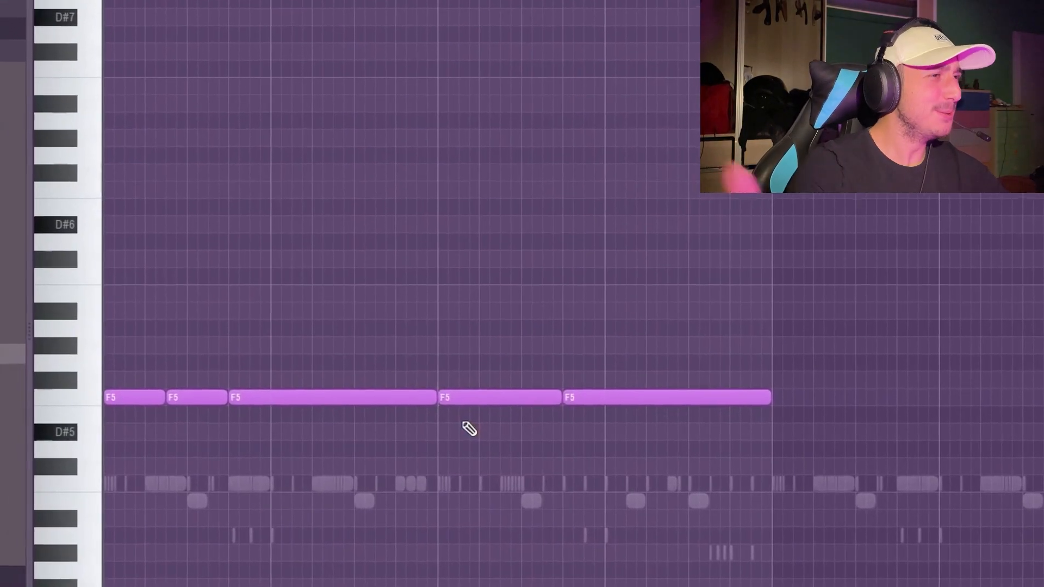
key(space)
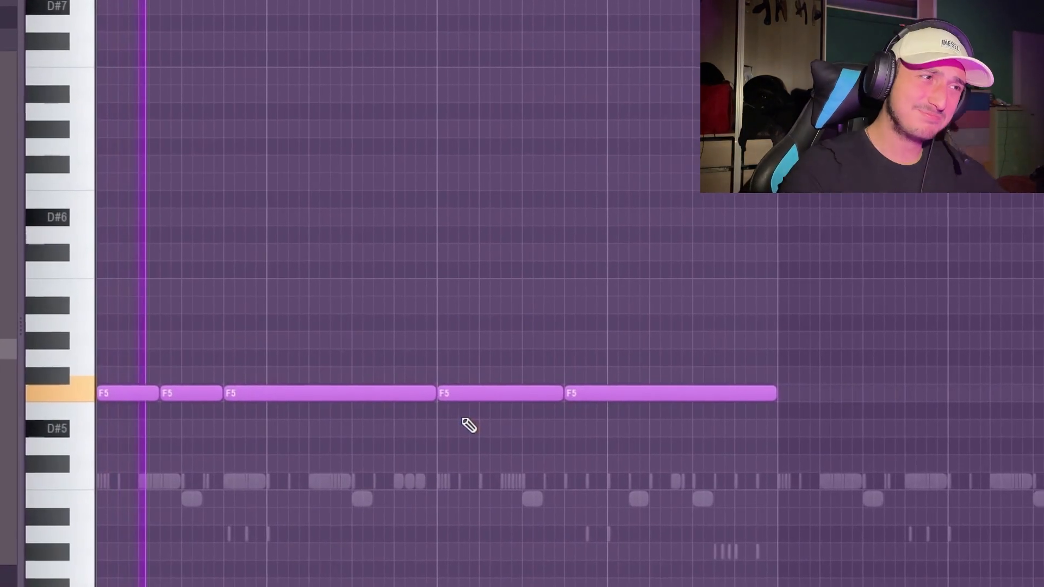
Replace the bass notes in bars 3 and 4 with a duplicate of the three-note F5 phrase from bars 1 and 2
drag(620, 435, 543, 311)
right_click(675, 397)
drag(699, 513, 46, 253)
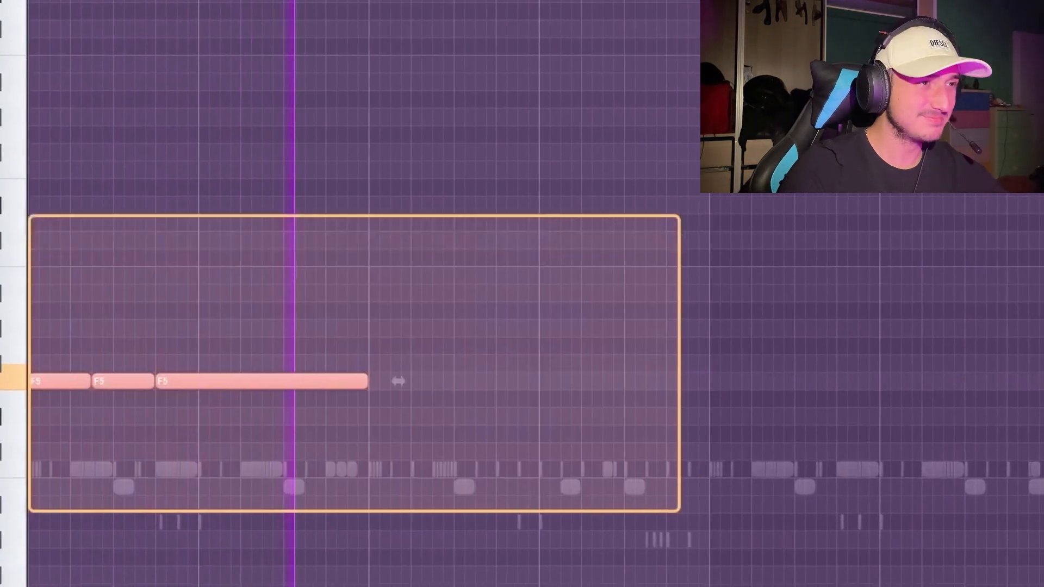
key(ctrl+b)
Rework the copied F5 bass notes in bars 3 and 4 into shorter notes, ending bar 4 with higher G#5 notes
ctrl+click(503, 442)
right_click(488, 384)
scroll(605, 445, up, 3)
drag(493, 415, 373, 370)
drag(515, 381, 431, 385)
key(space)
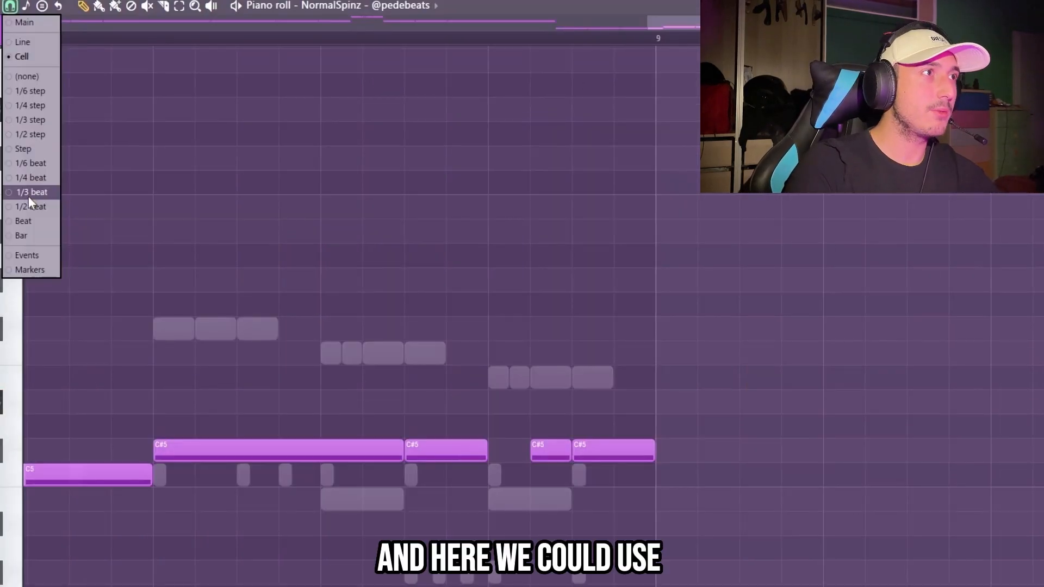
Set the piano roll snap to 1/3 beat, build a fast C#5 bass roll at the end of bar 8, and play the bass line
click(28, 196)
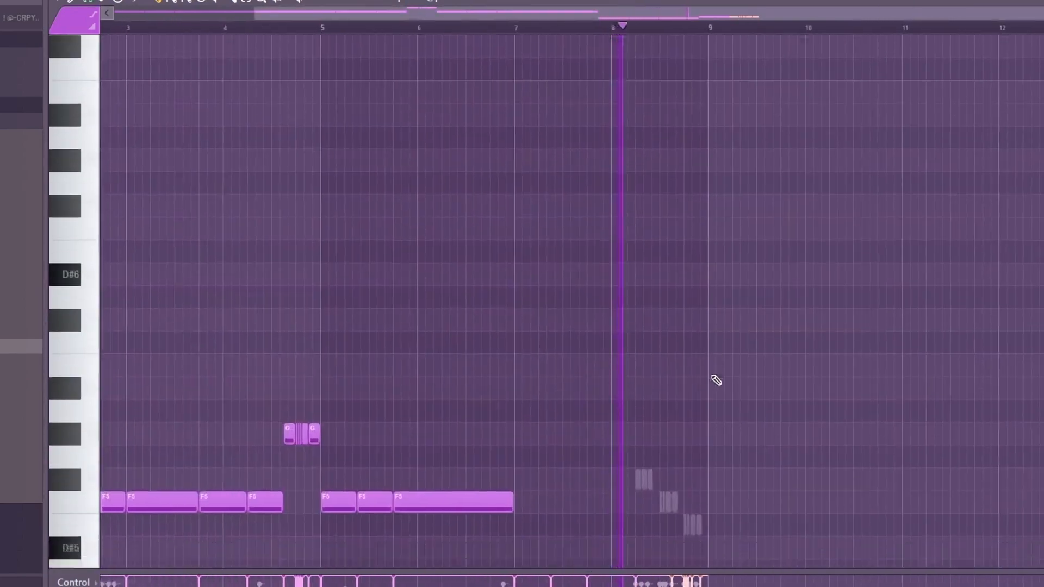
scroll(712, 376, down, 5)
scroll(697, 372, up, 8)
scroll(697, 389, down, 9)
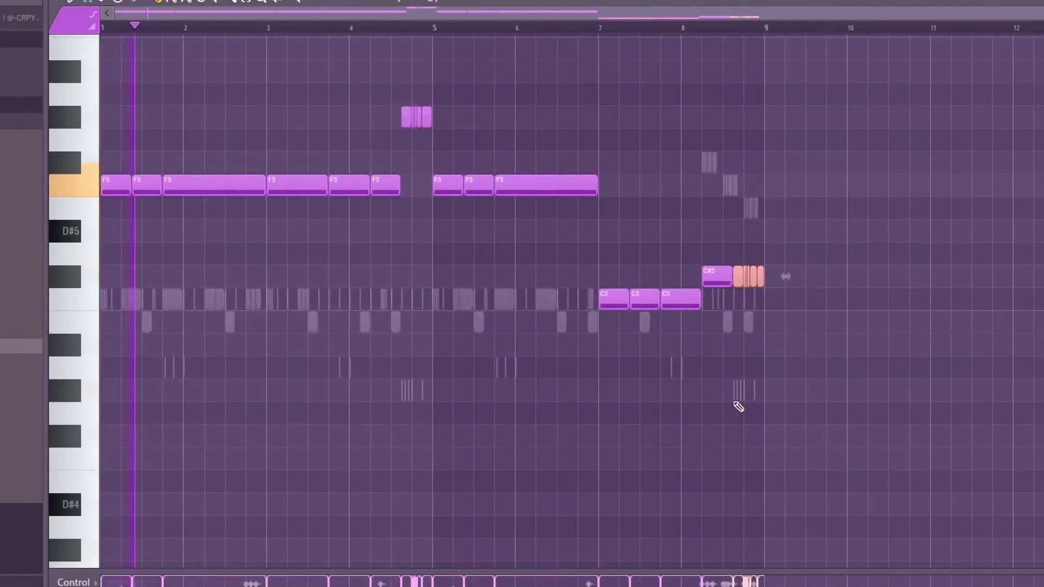